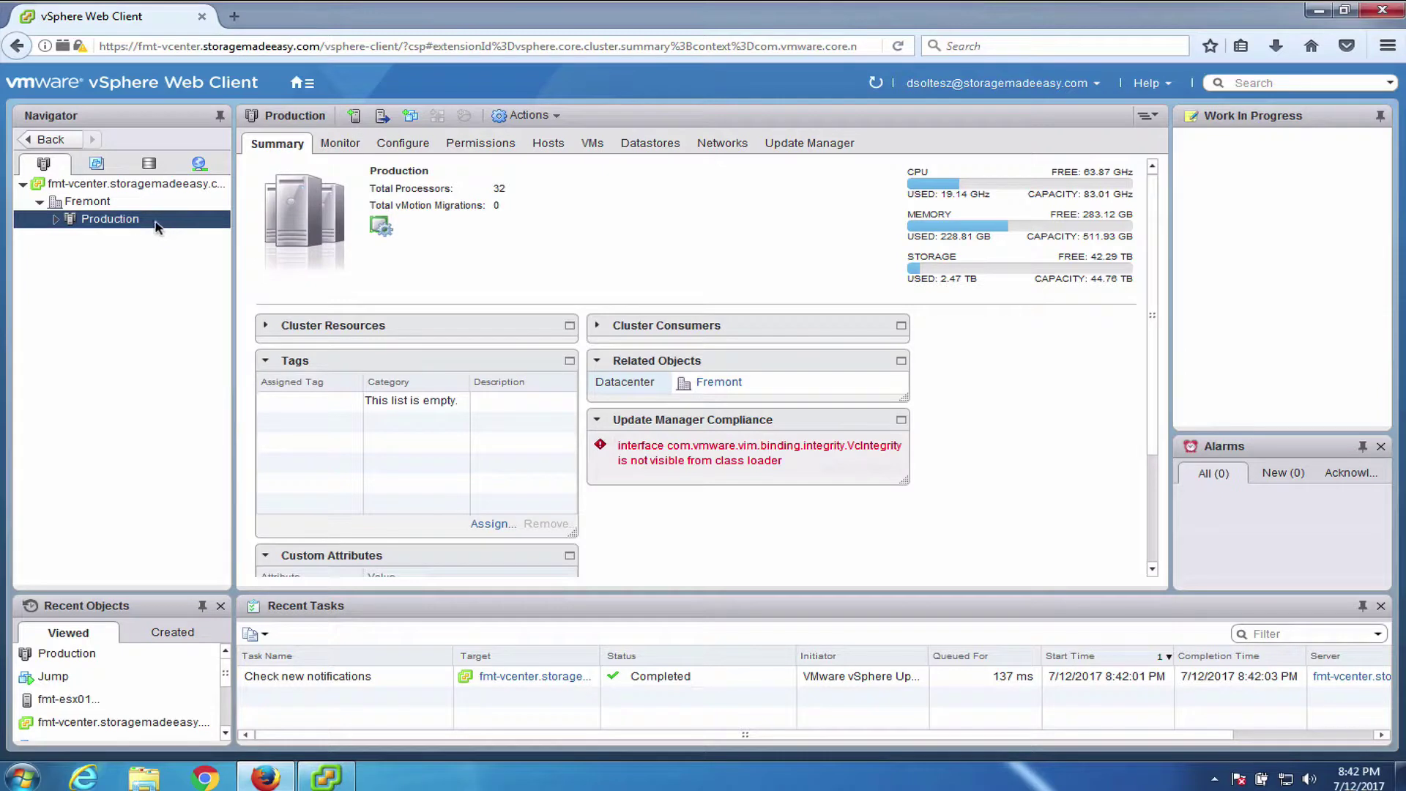
Start deploying an OVF template on the Production cluster, using the pasted URL of FileFabric-1705.00.ova as the source.
right_click(119, 224)
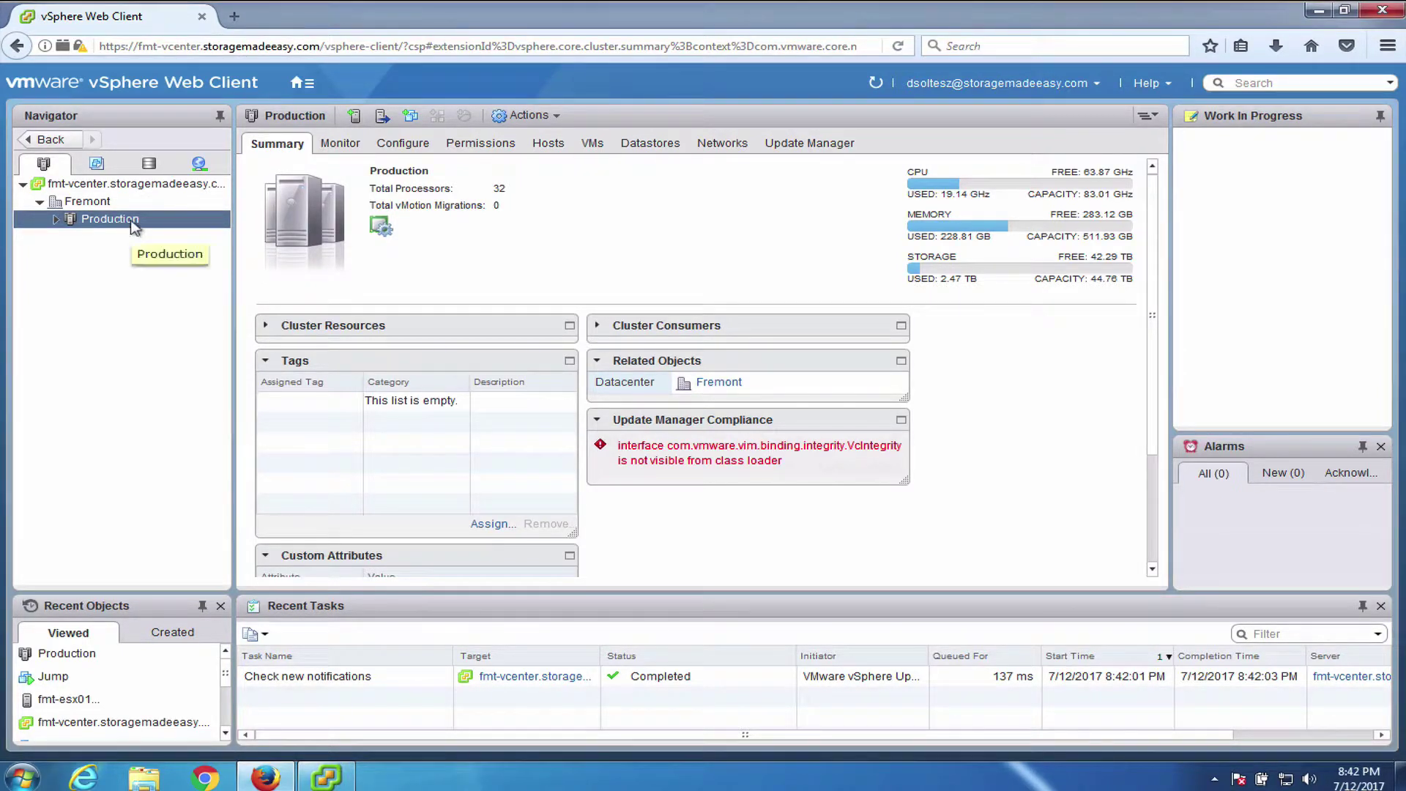
right_click(133, 226)
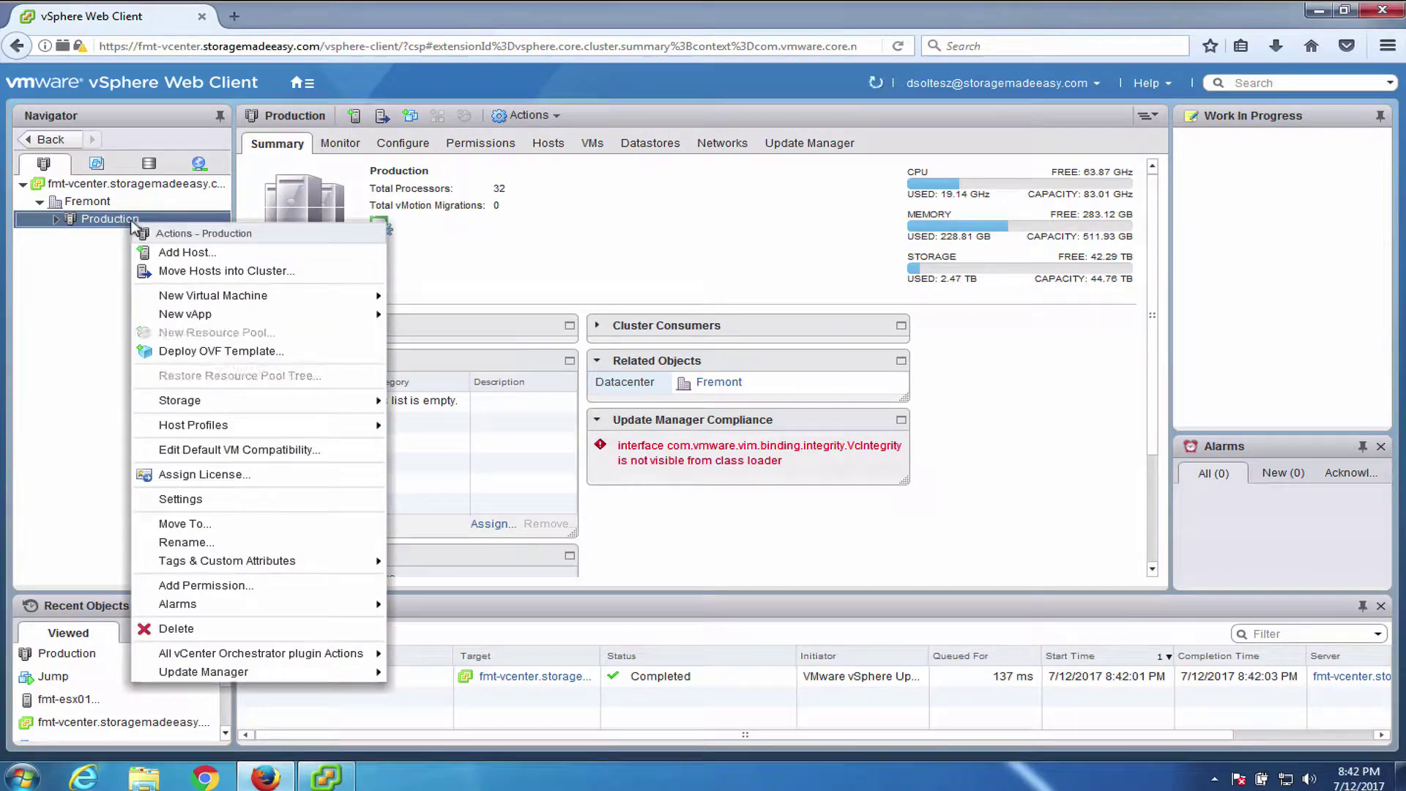
left_click(187, 353)
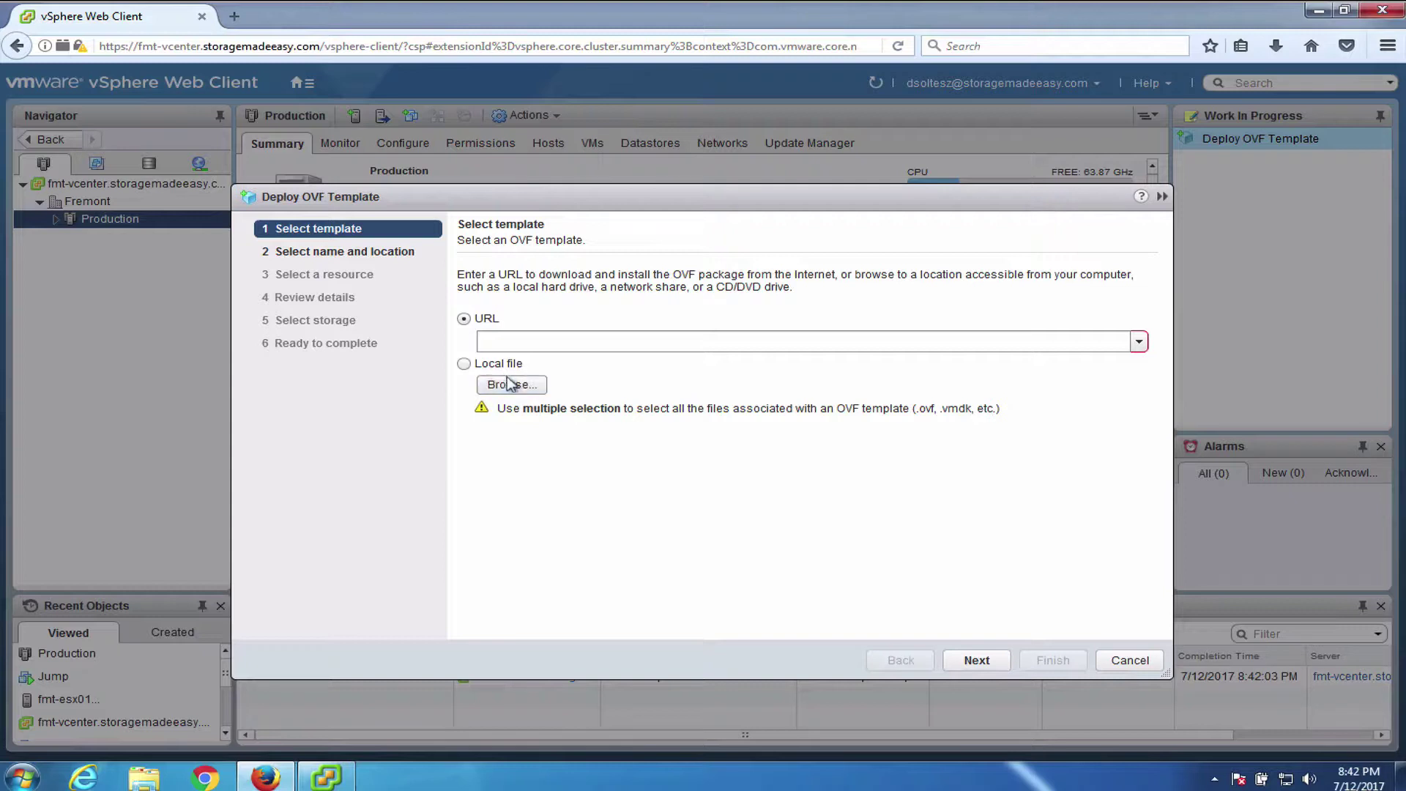
left_click(523, 343)
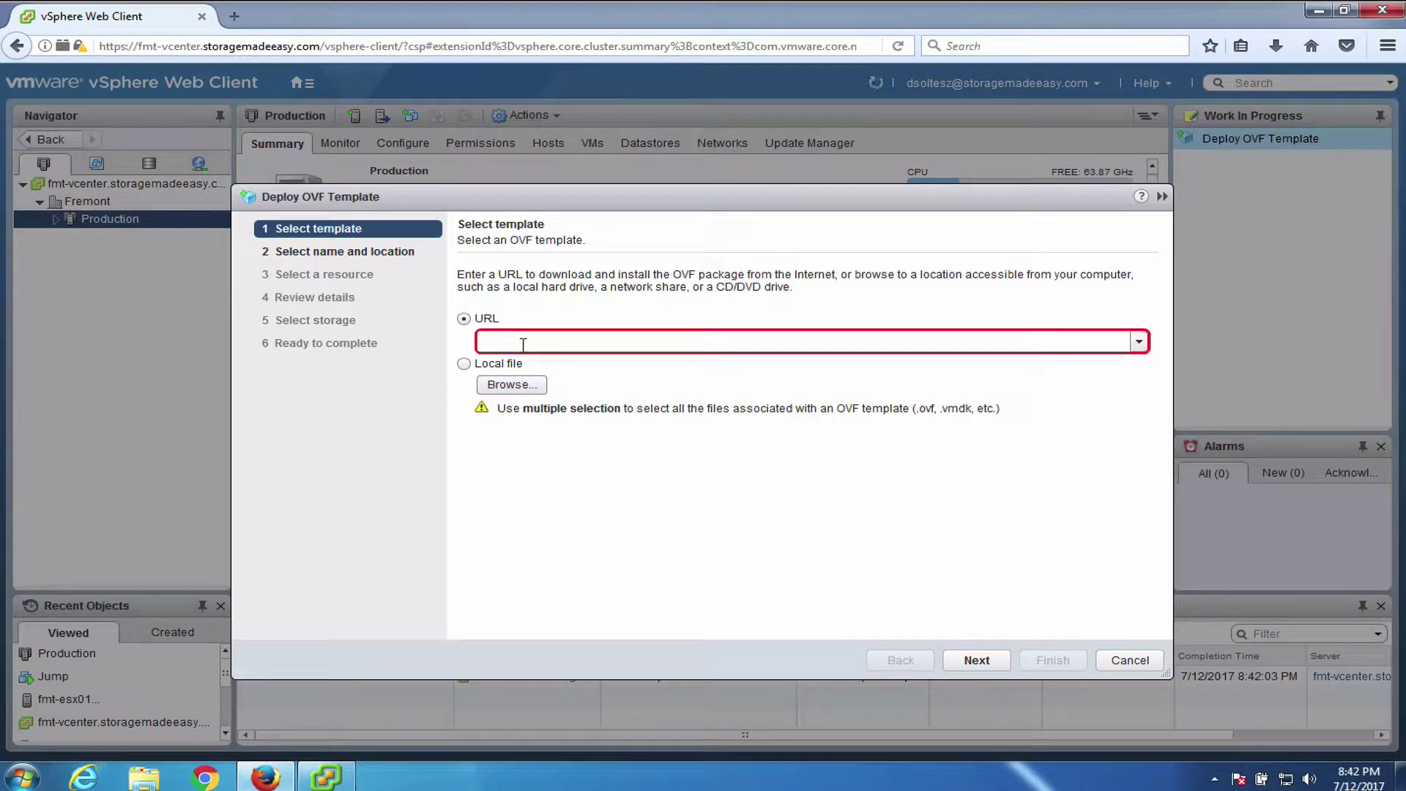
key("ctrl+v")
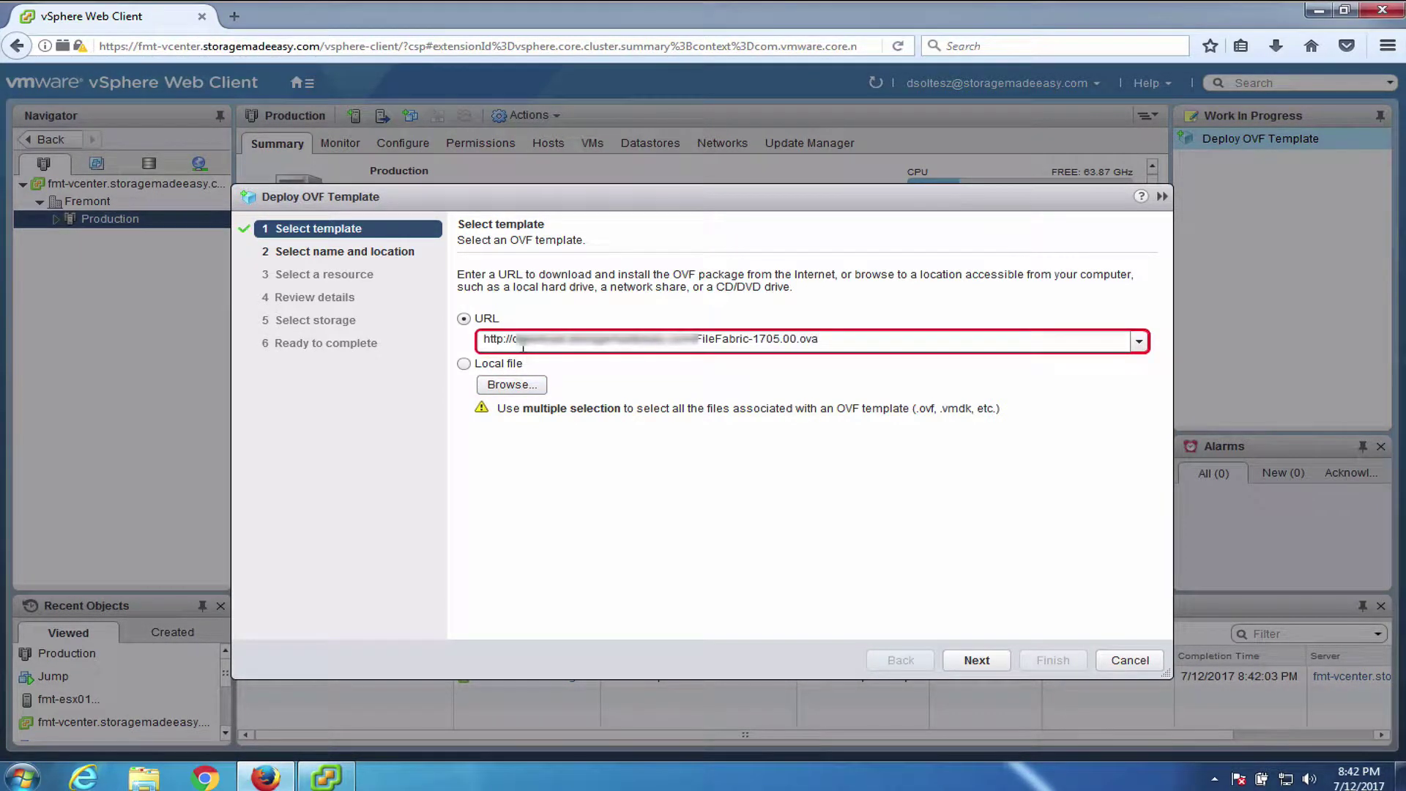
left_click(977, 657)
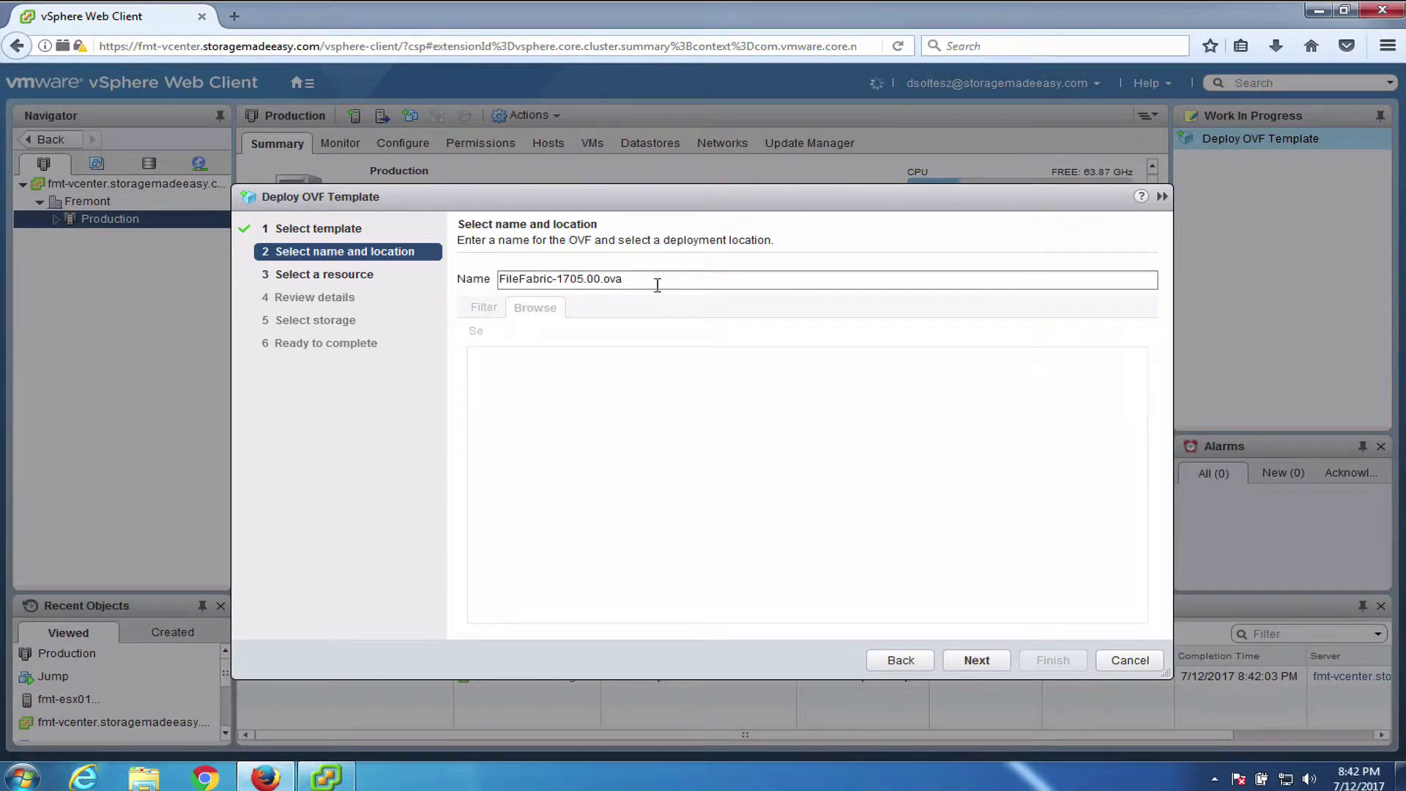
Name the deployment learn and accept the Fremont datacenter as its location.
left_click(651, 281)
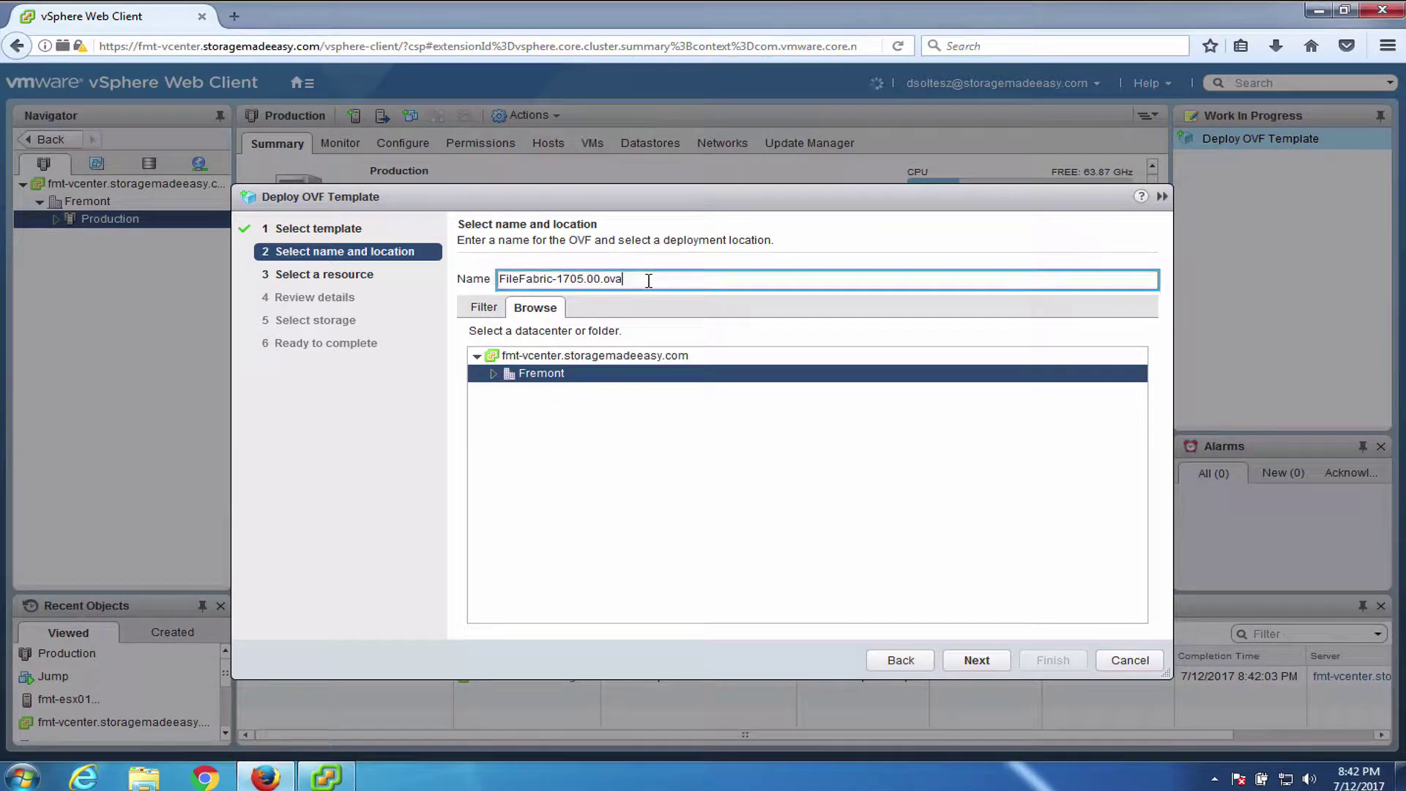
key("ctrl+a")
key("BackSpace")
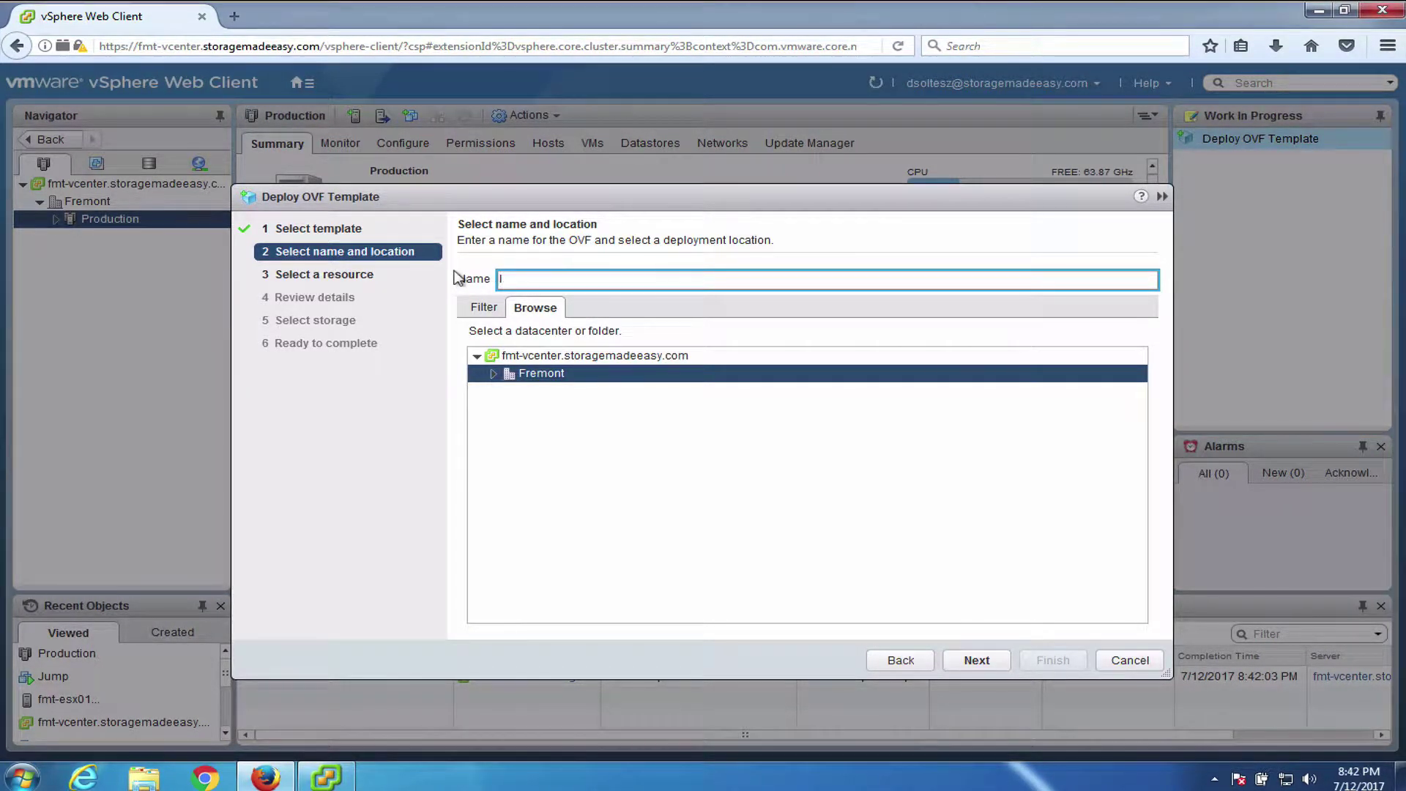
type("learn")
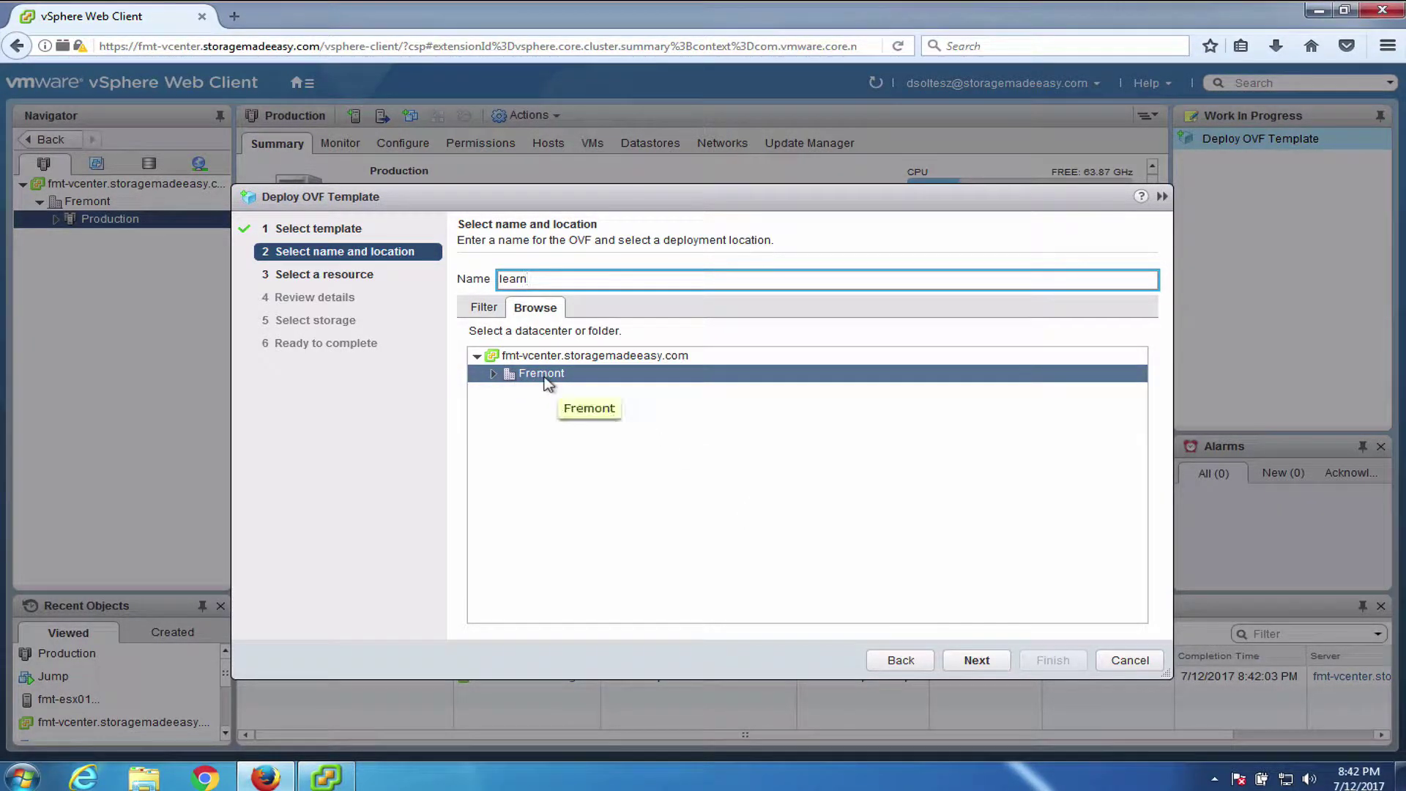
left_click(493, 374)
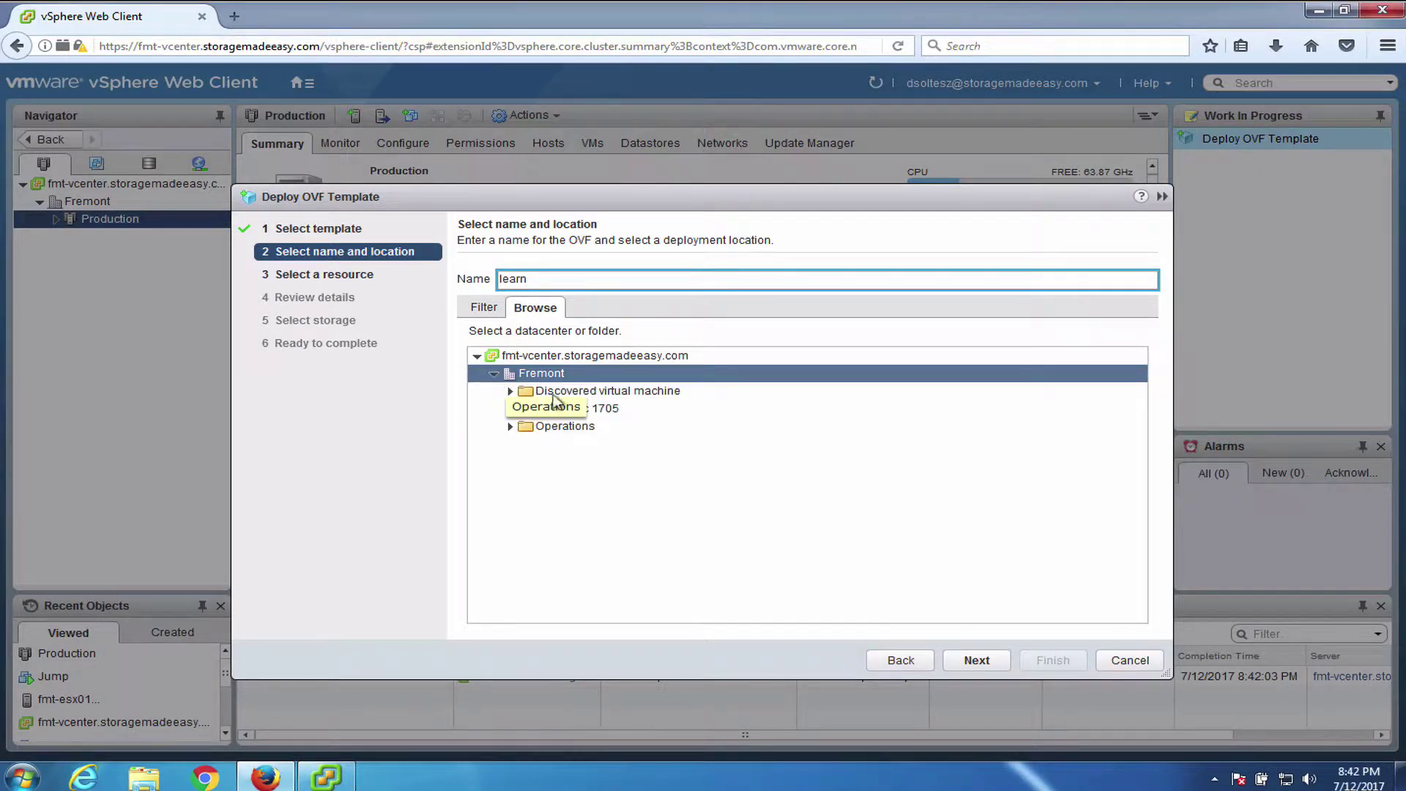
left_click(493, 374)
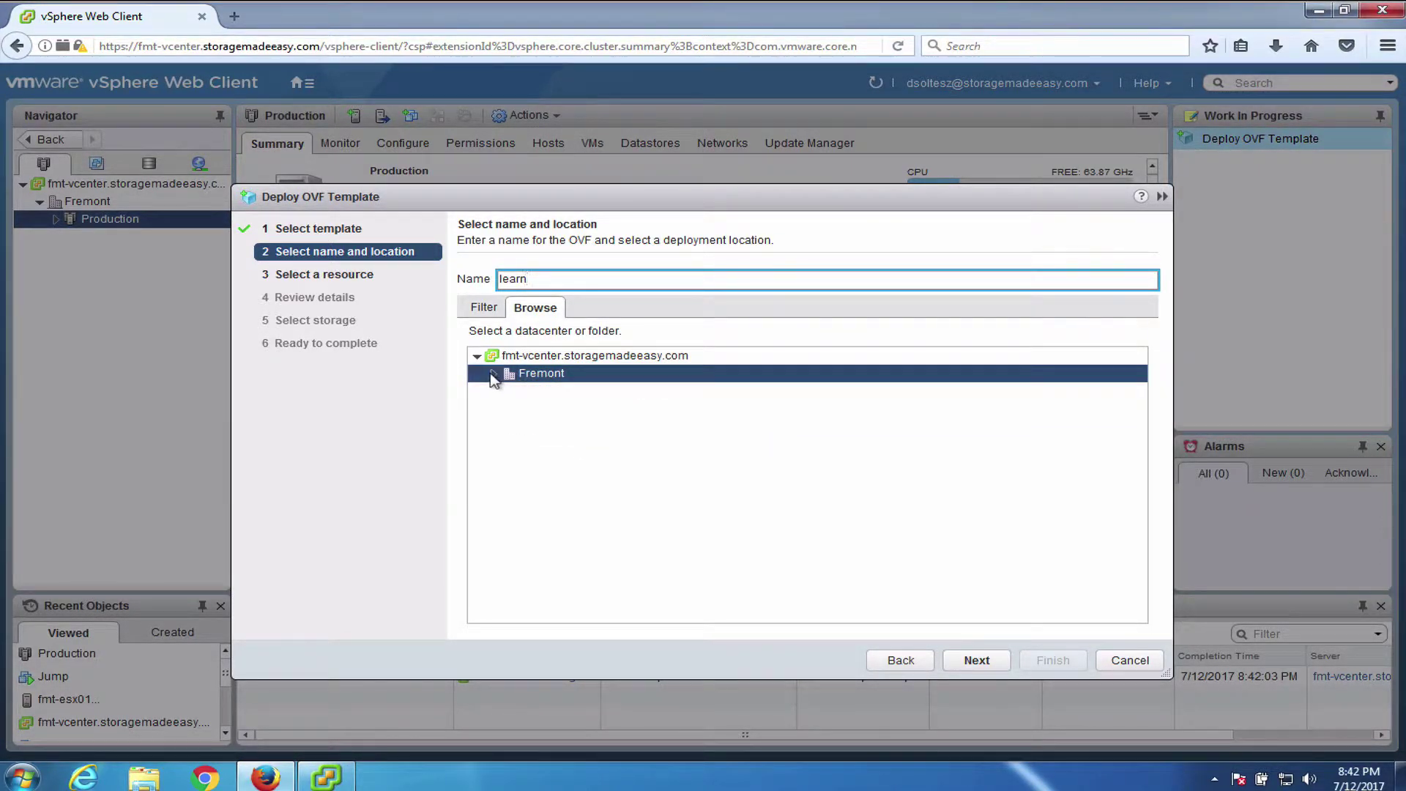
left_click(977, 660)
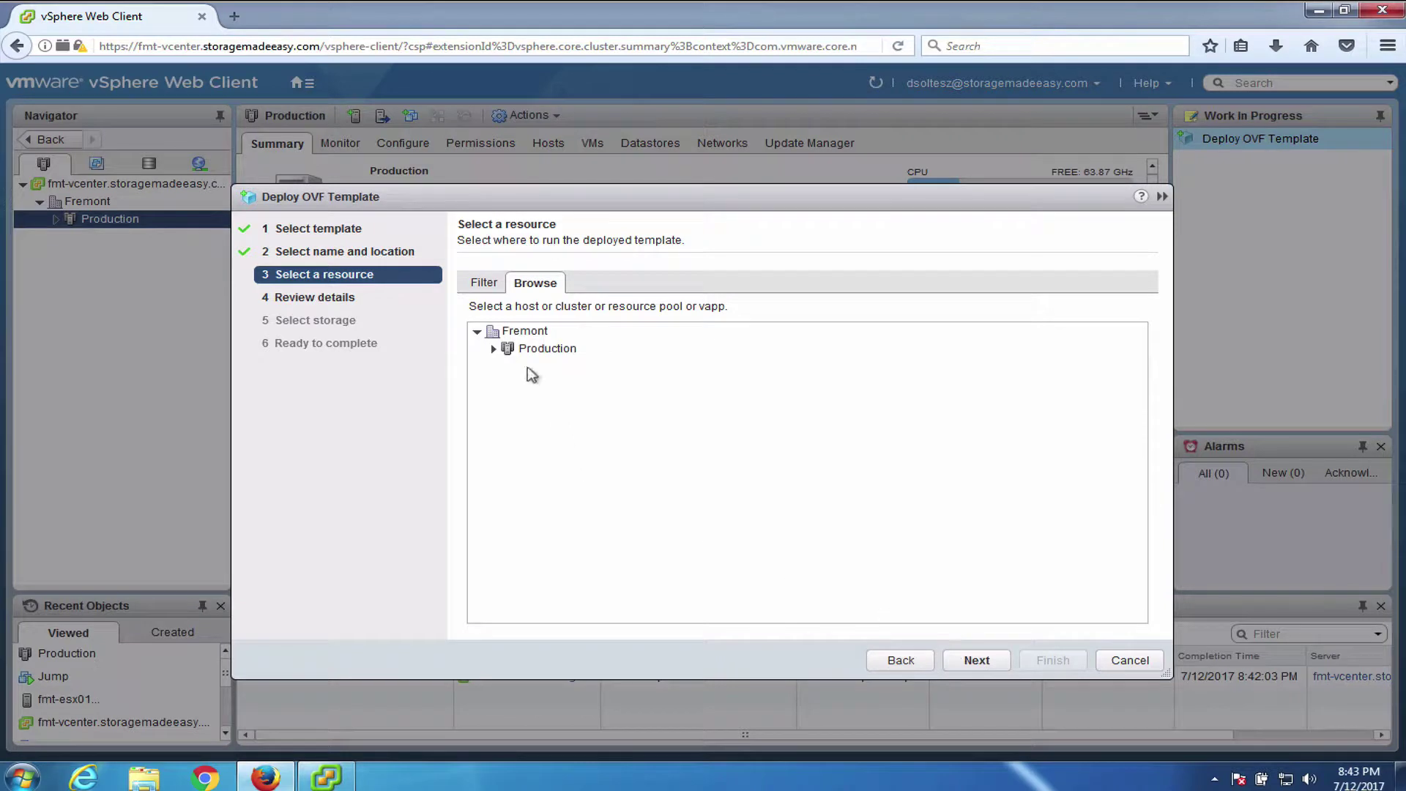
Choose host fmt-esx02.storagemadeeasy.com in the Production cluster to run the template, and accept the template details.
left_click(495, 350)
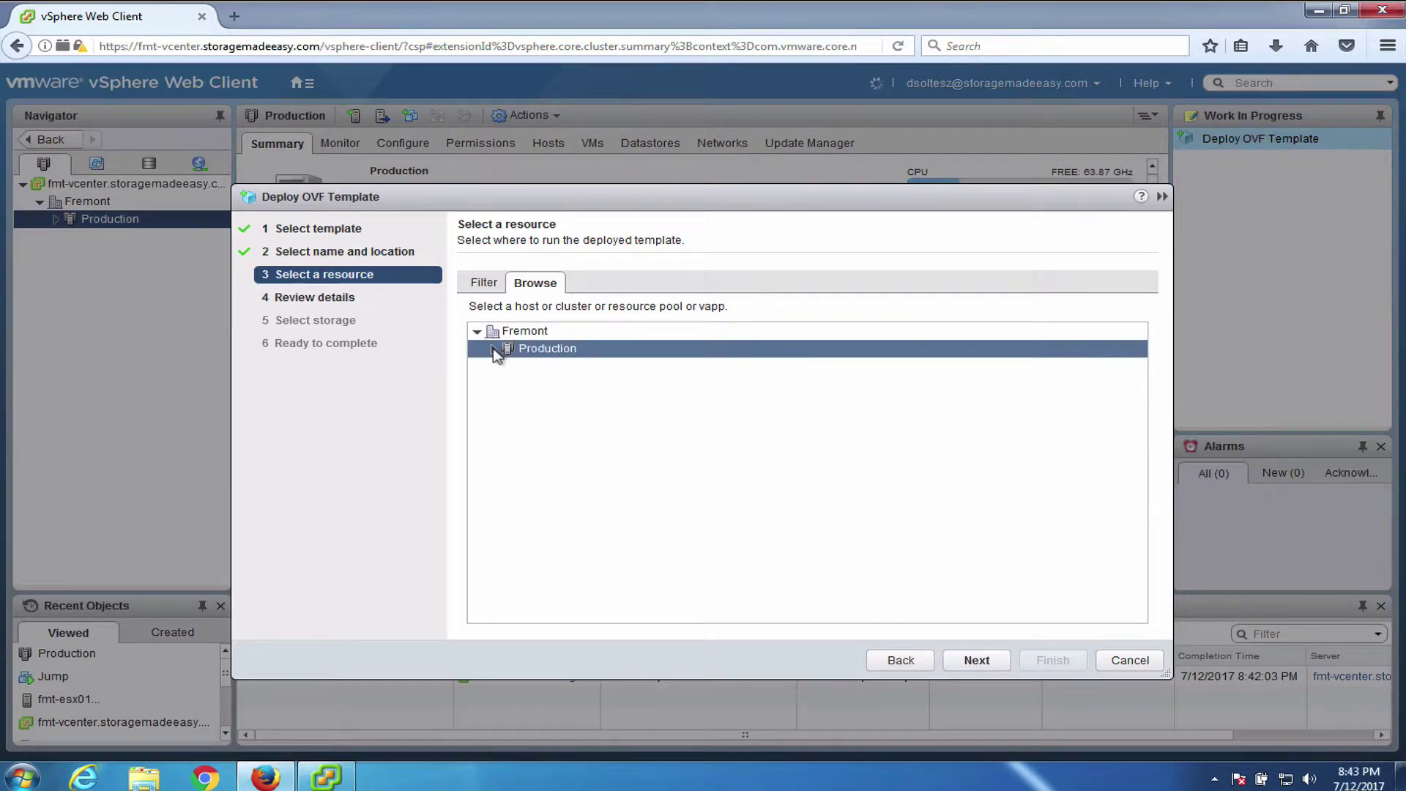
left_click(495, 350)
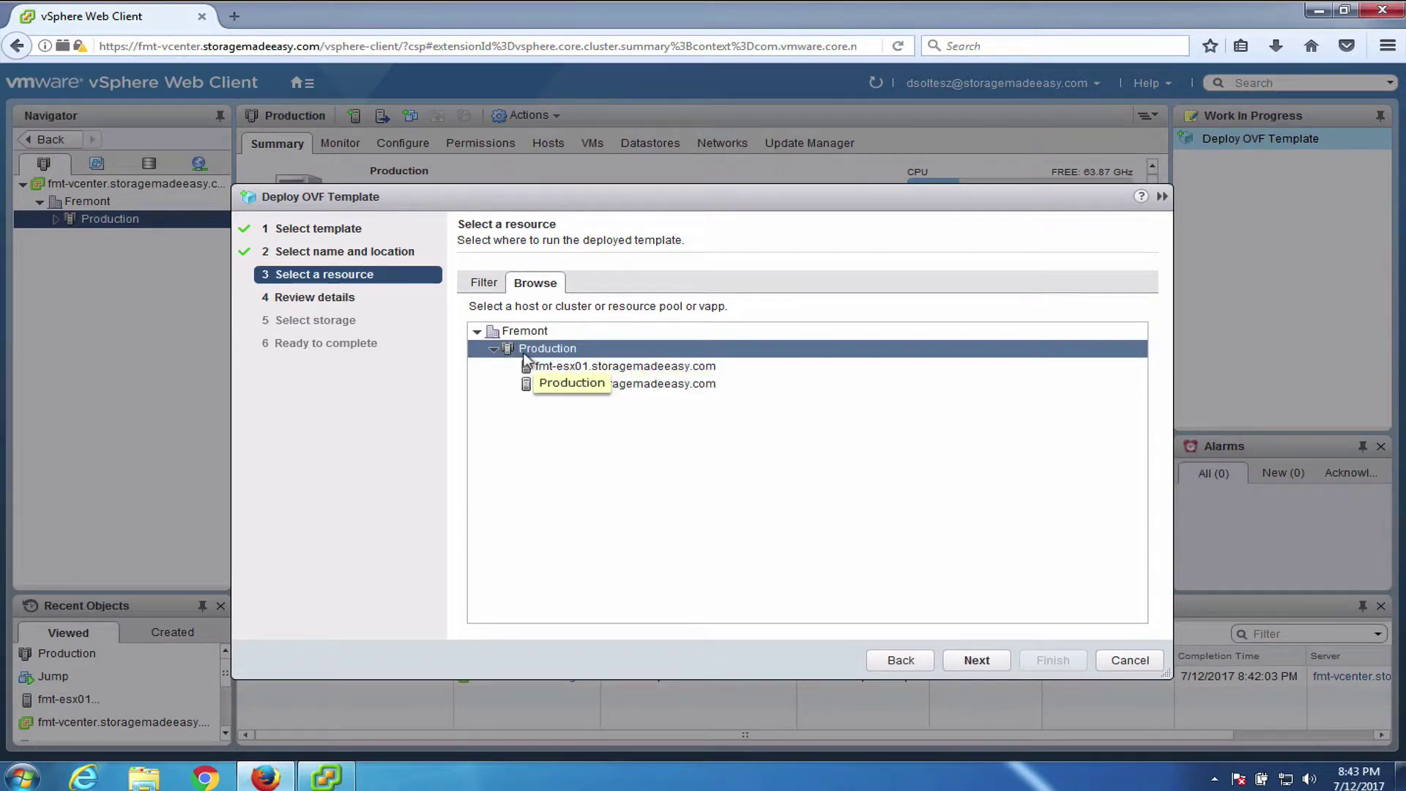
left_click(660, 382)
left_click(648, 367)
left_click(639, 387)
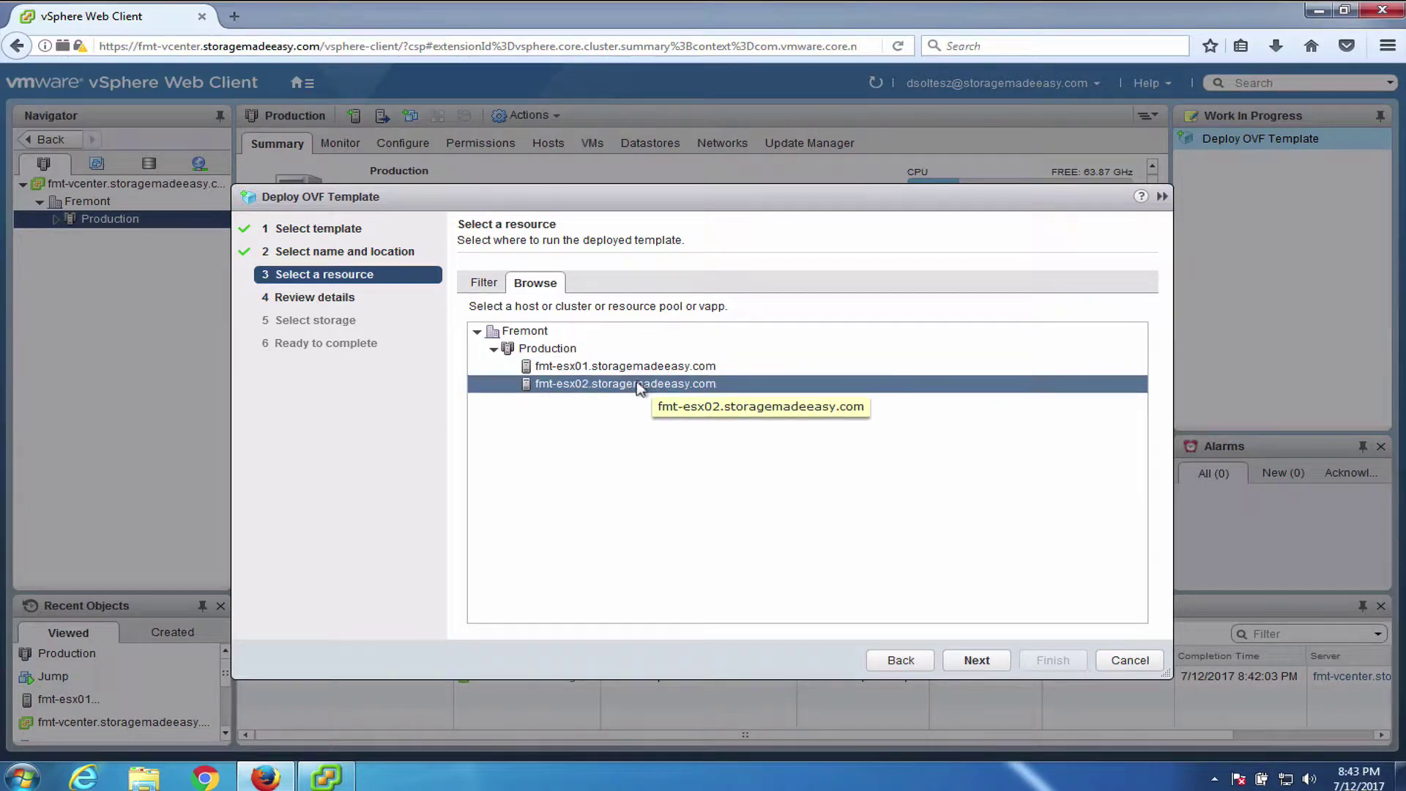
left_click(974, 660)
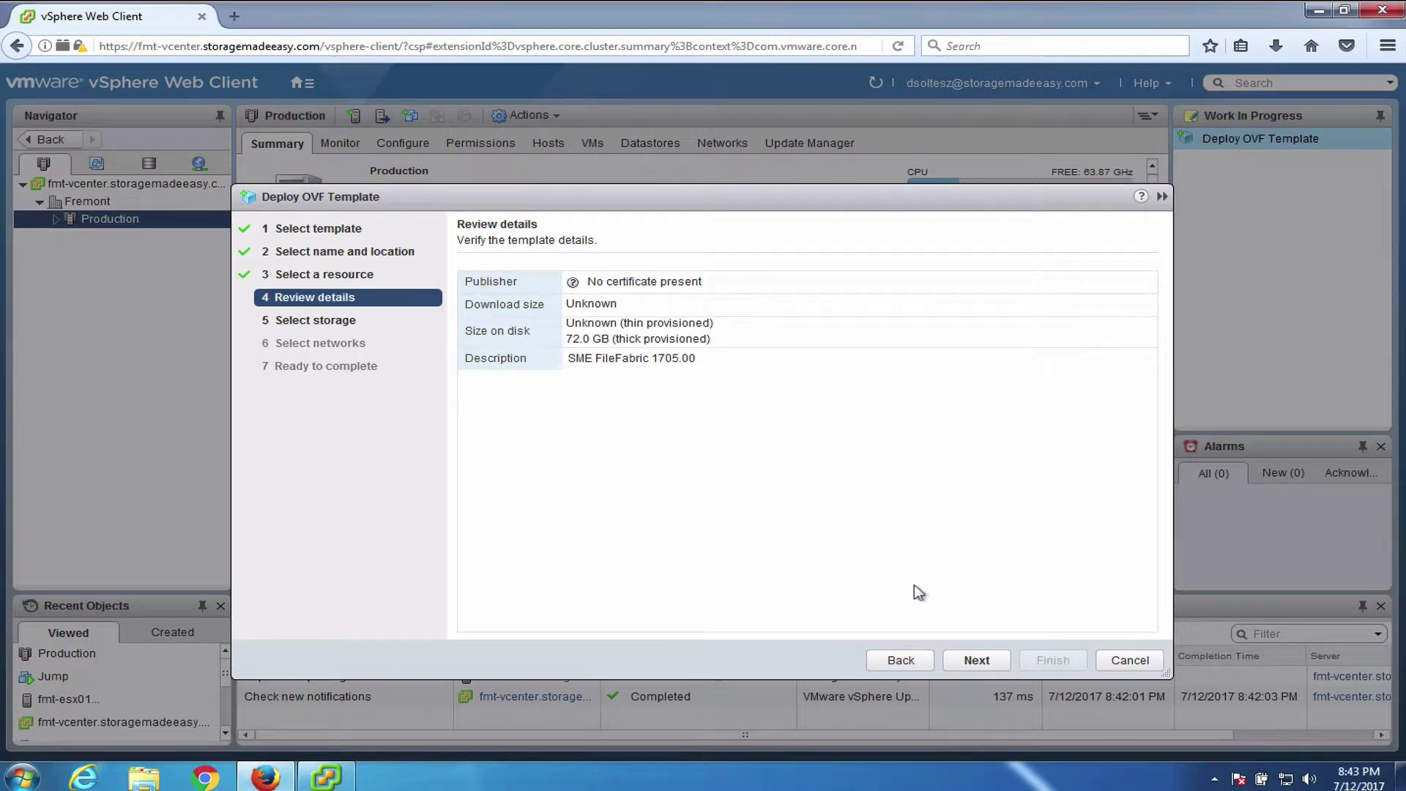
left_click(978, 659)
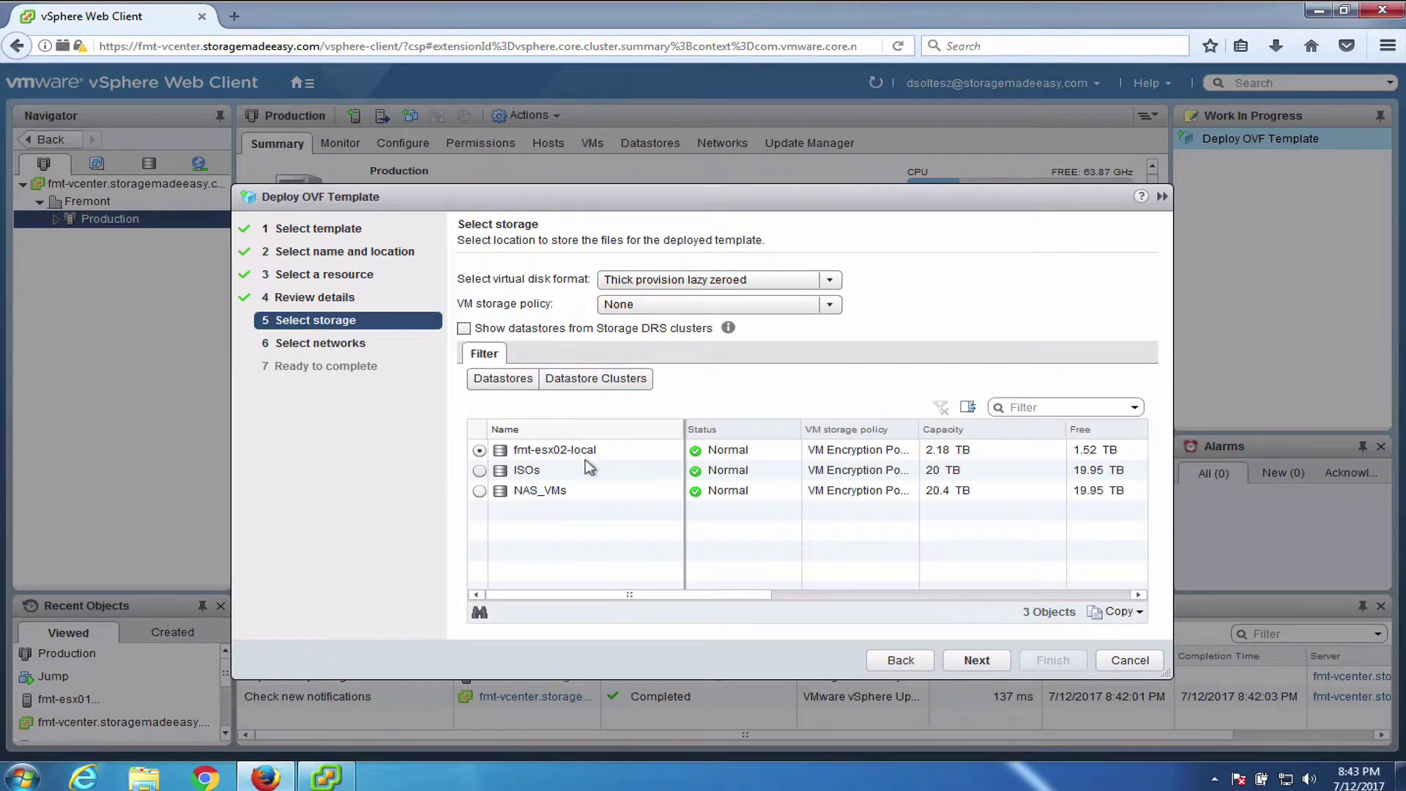
Store the deployed files on the fmt-esx02-local datastore with the Thin provision virtual disk format.
left_click(569, 449)
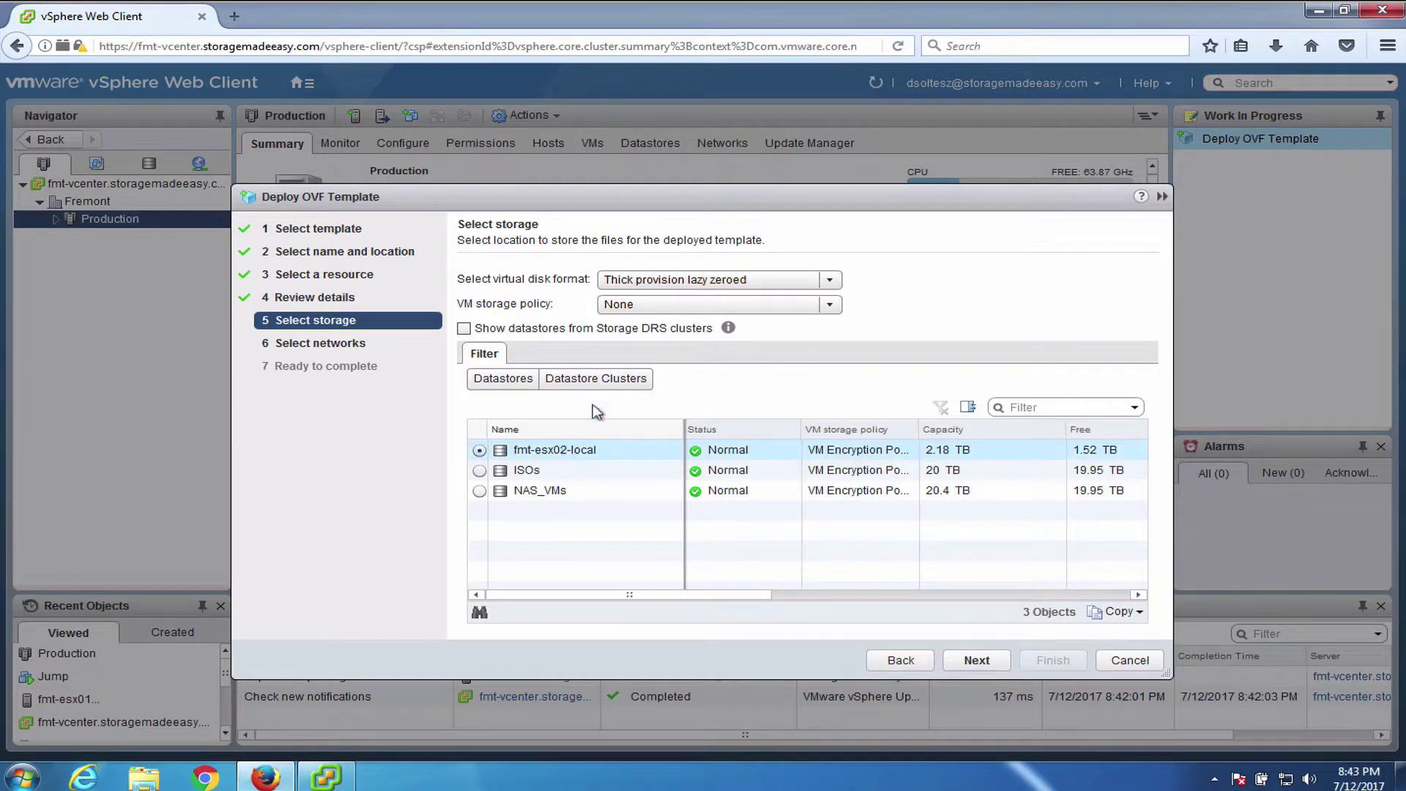
left_click(639, 277)
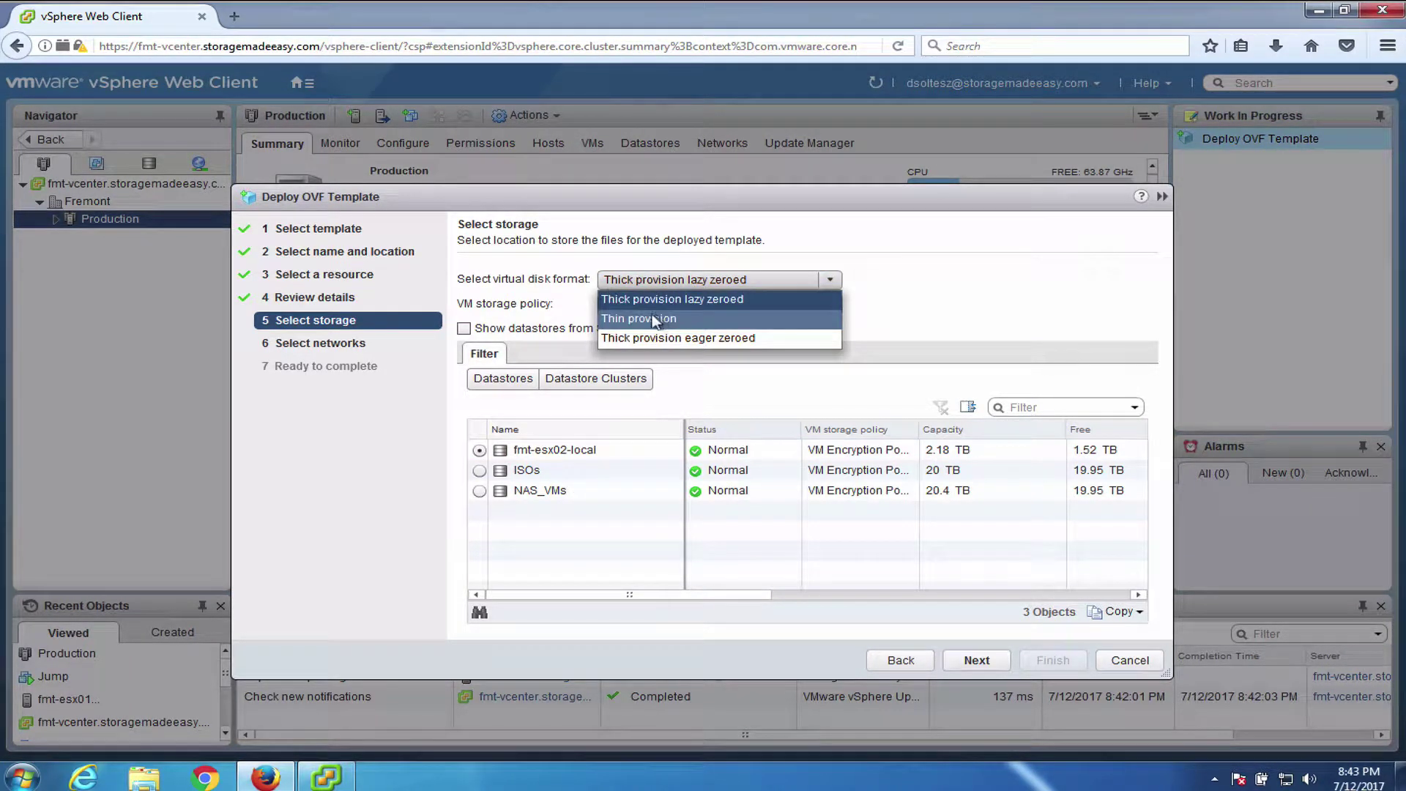
left_click(696, 319)
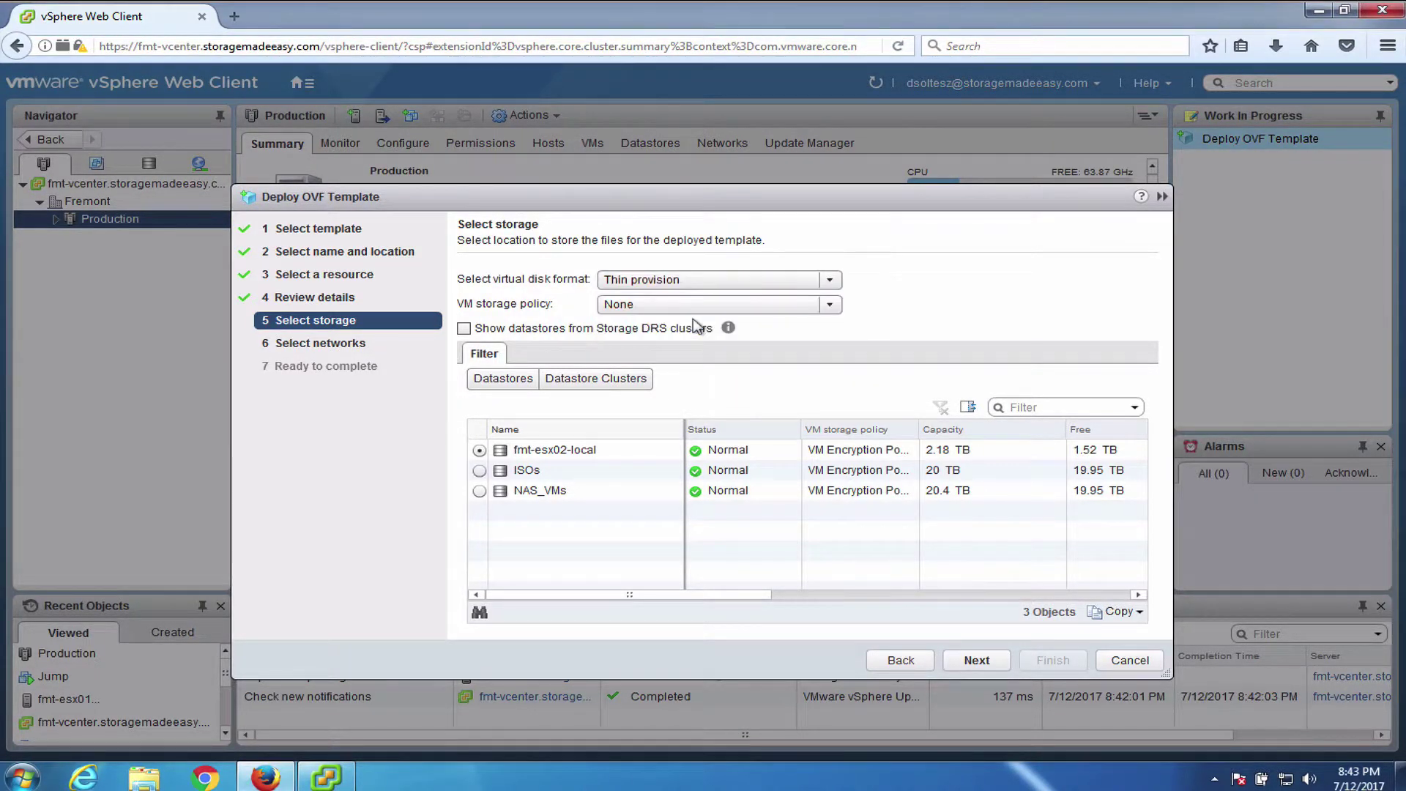
left_click(977, 661)
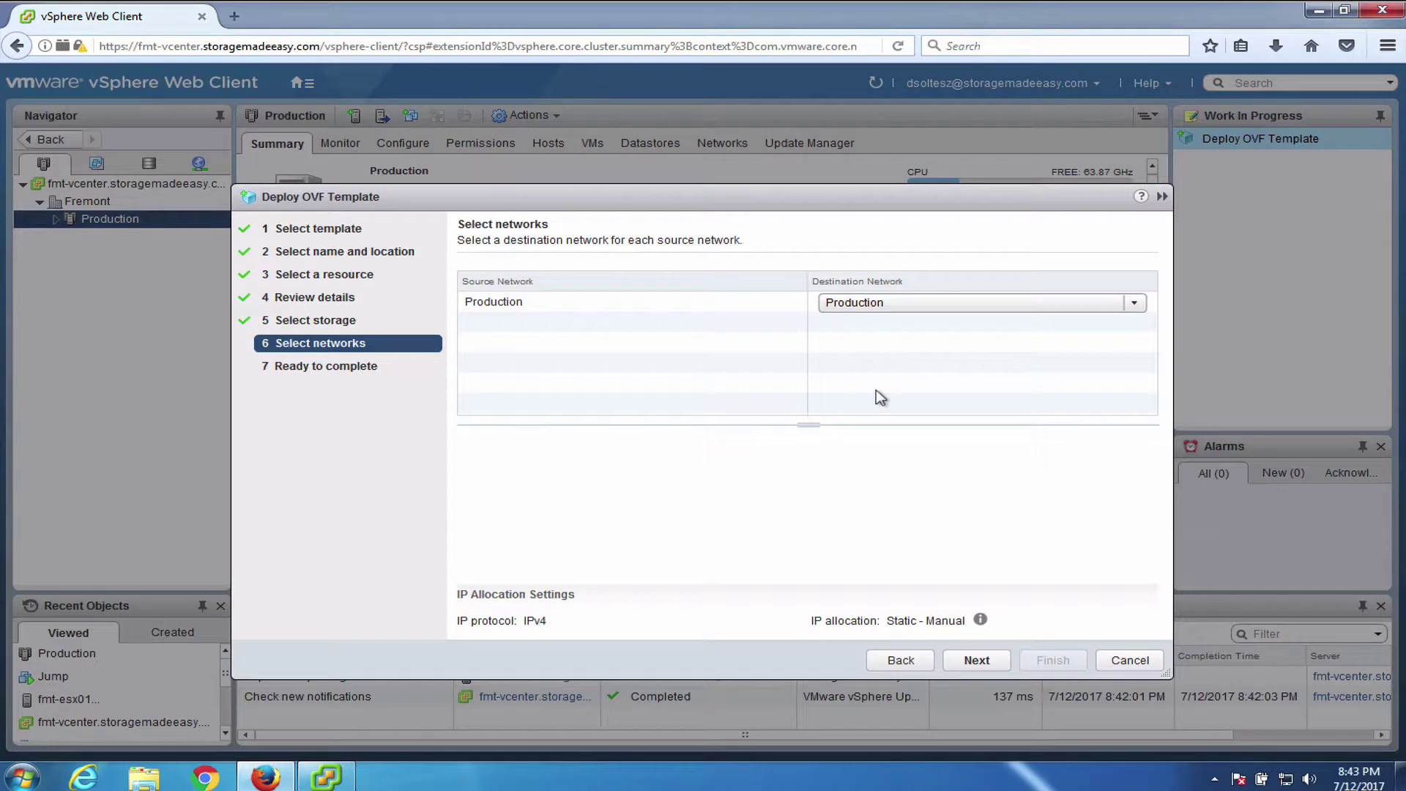
Map the Production source network to the Development destination network and finish the template deployment.
left_click(850, 303)
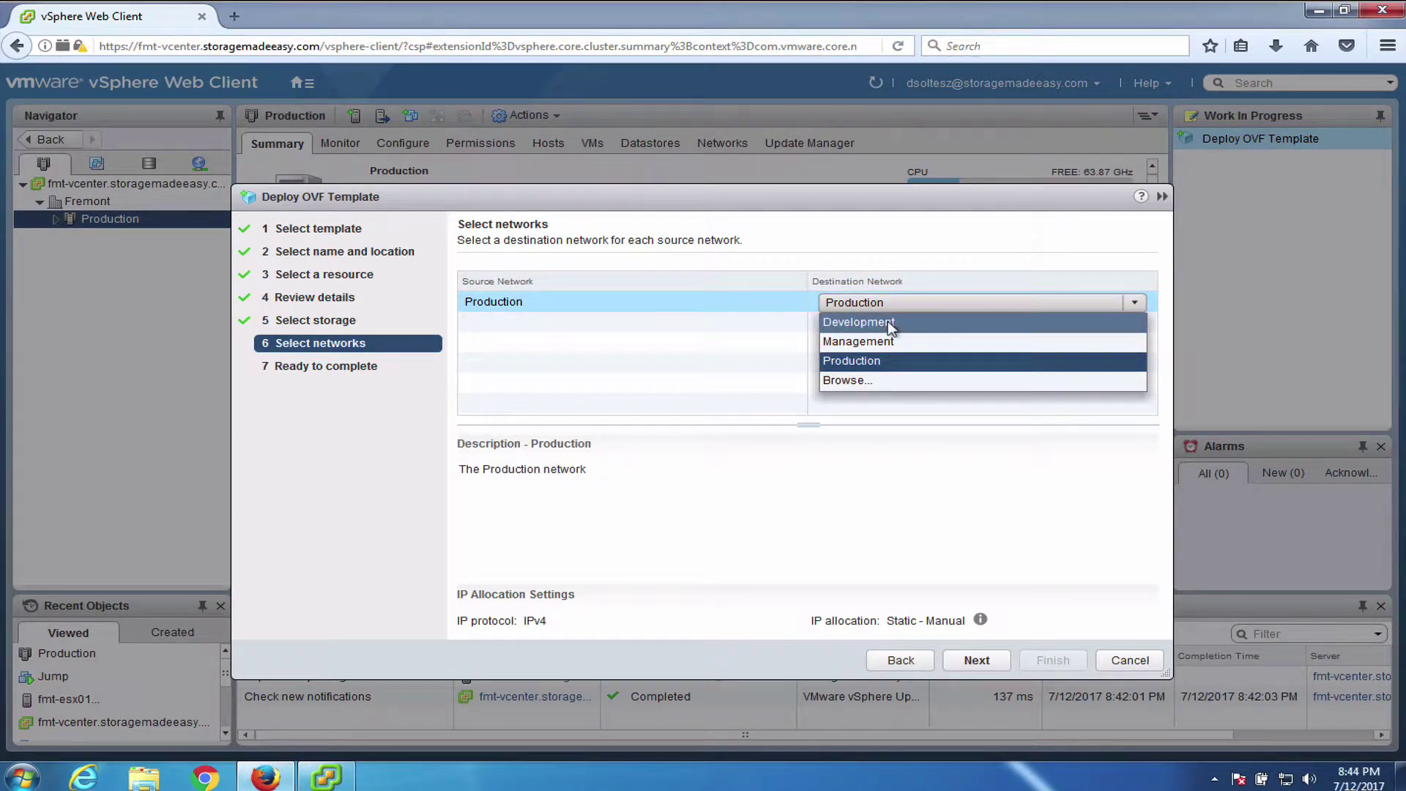
left_click(887, 322)
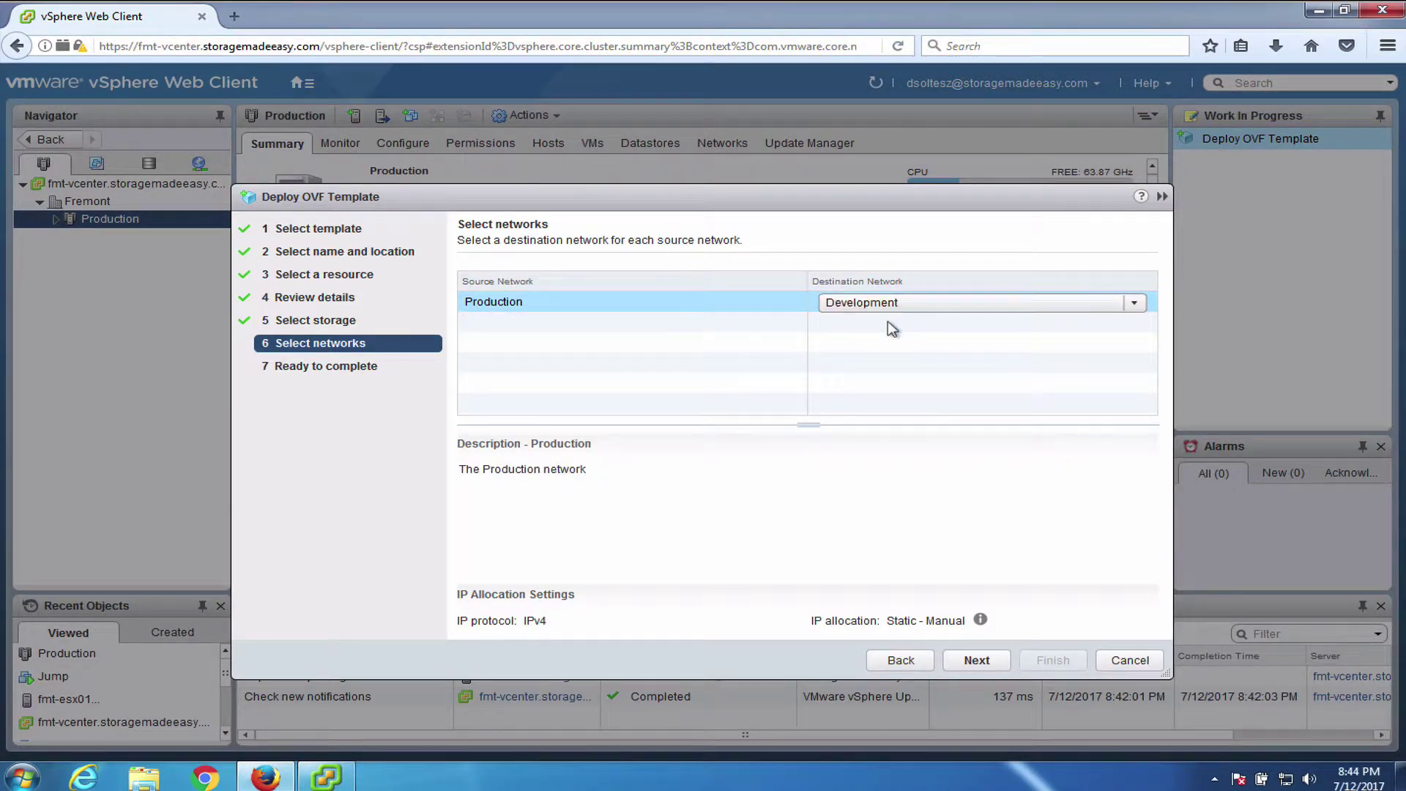
left_click(976, 661)
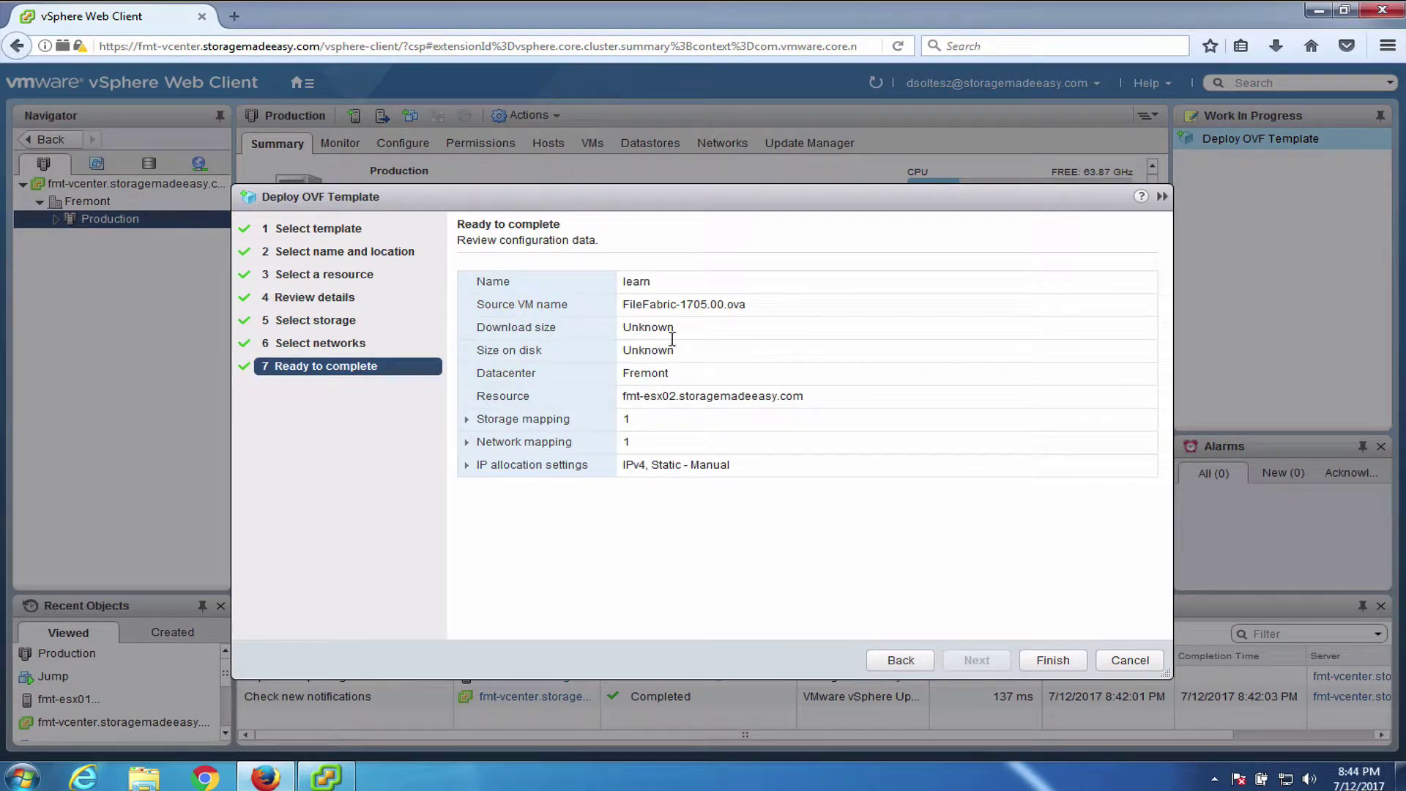
left_click(1048, 661)
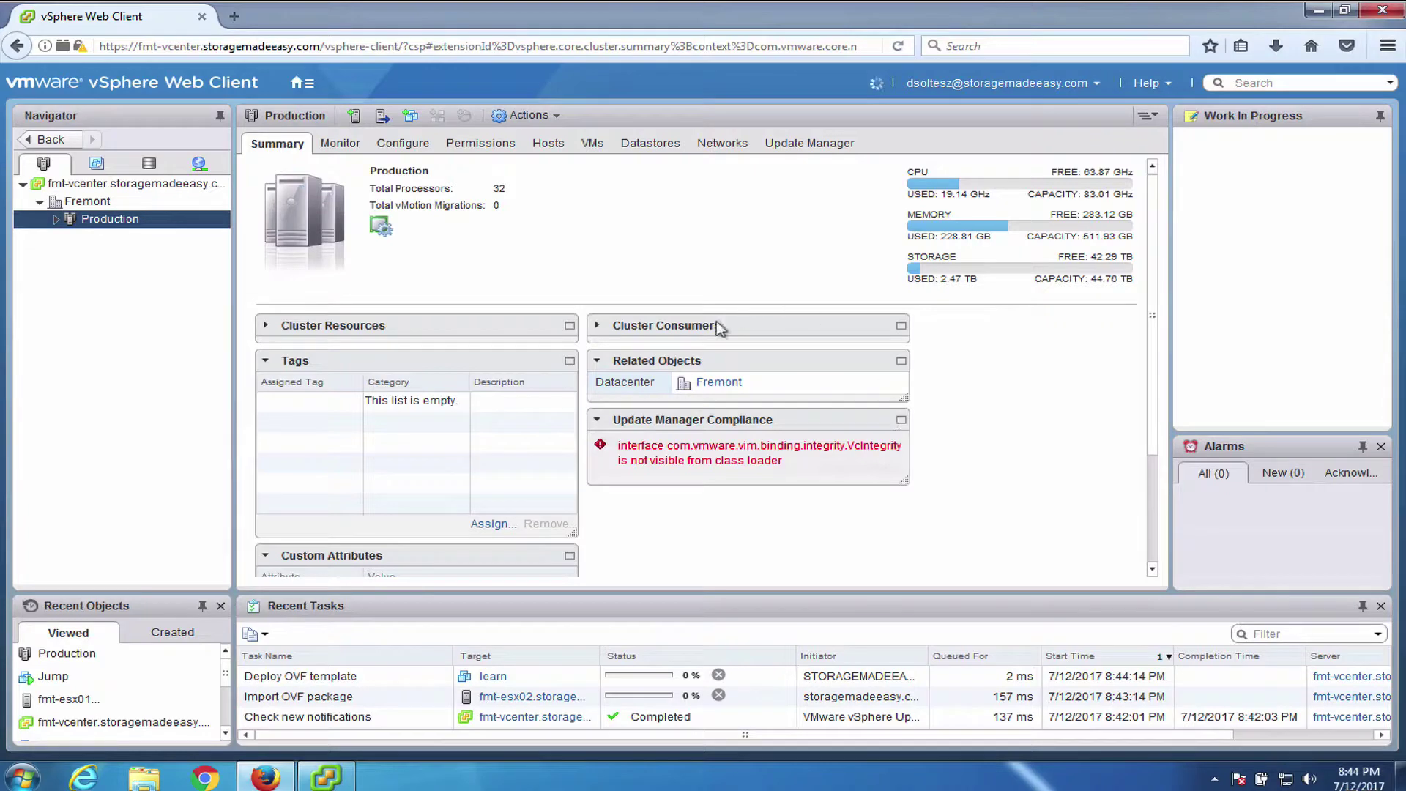
left_click(326, 781)
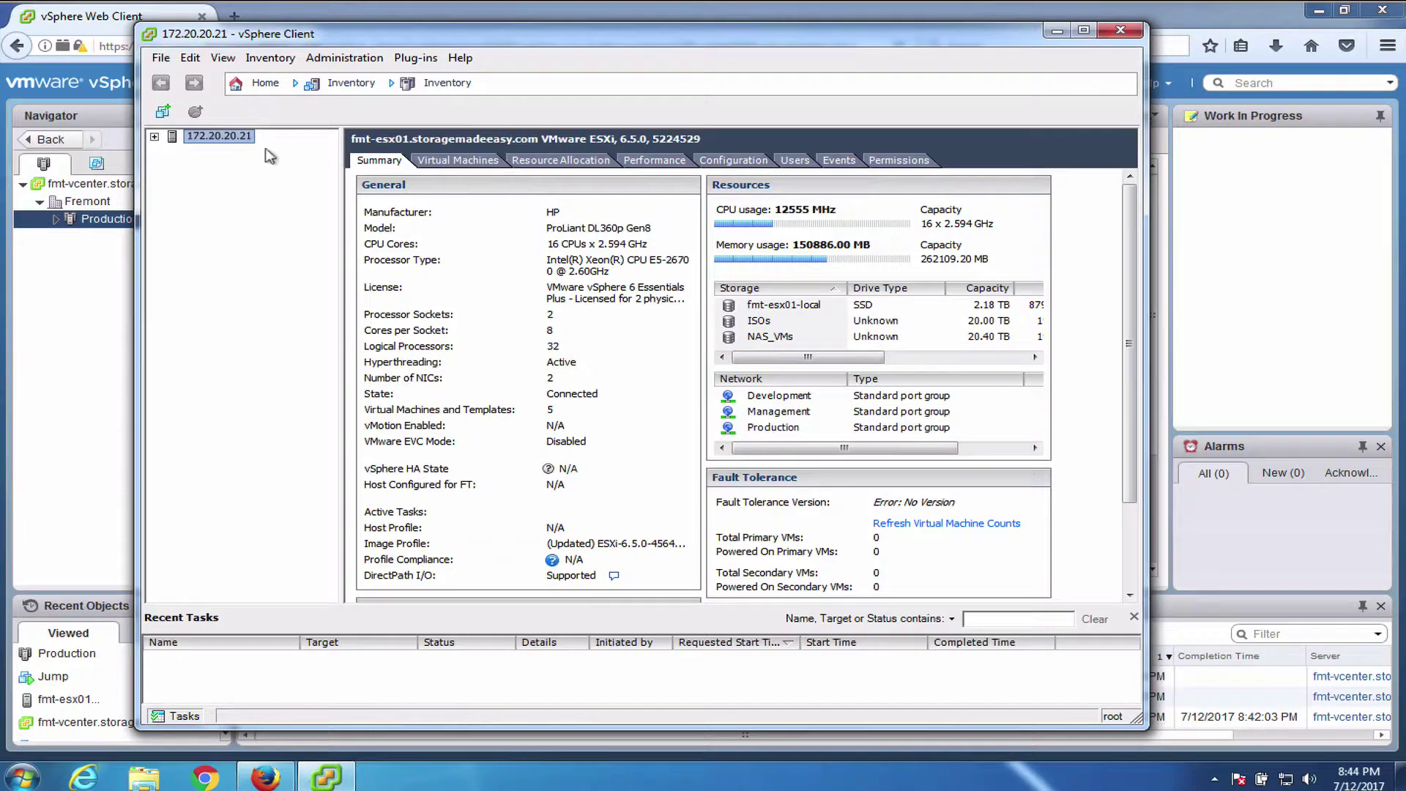
left_click(190, 57)
mouse_move(164, 60)
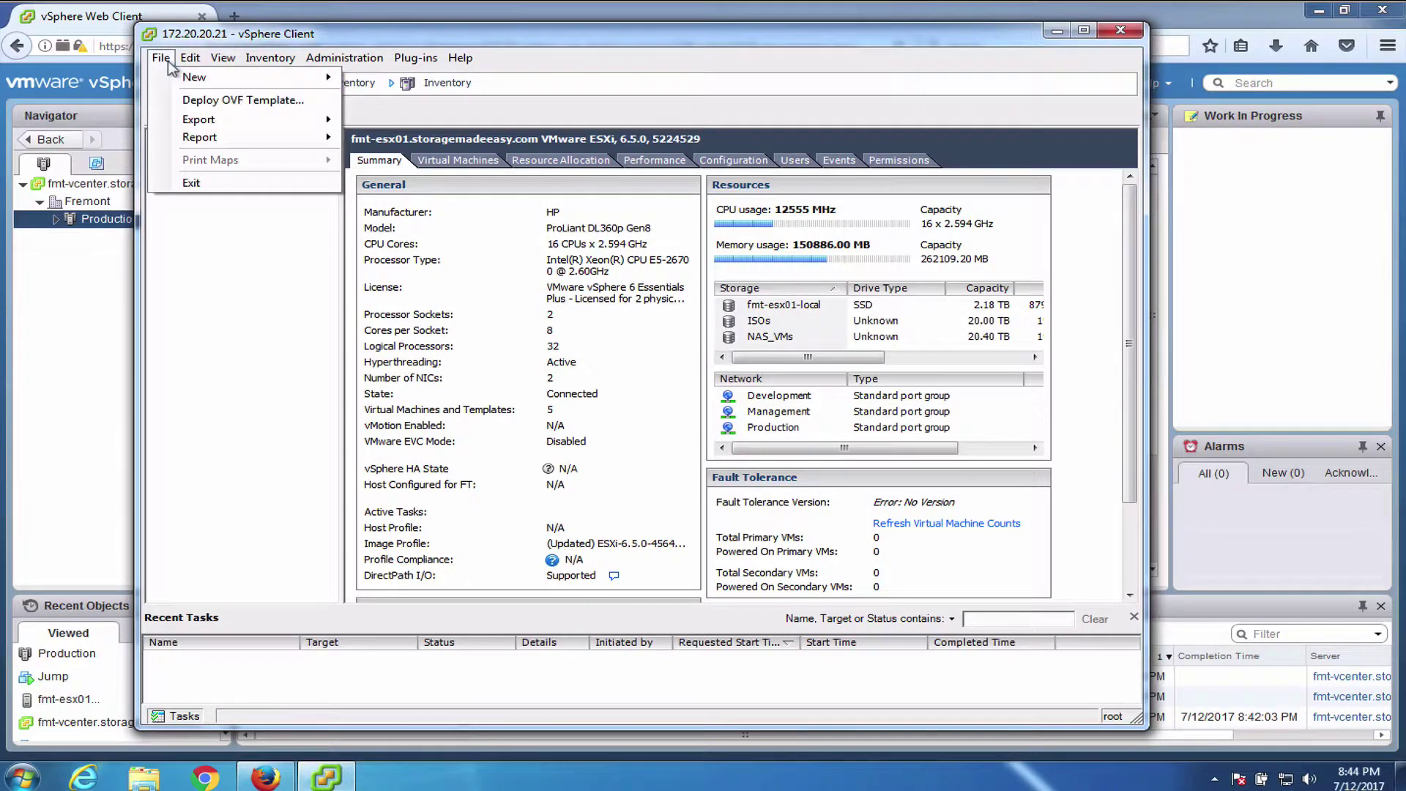
left_click(208, 104)
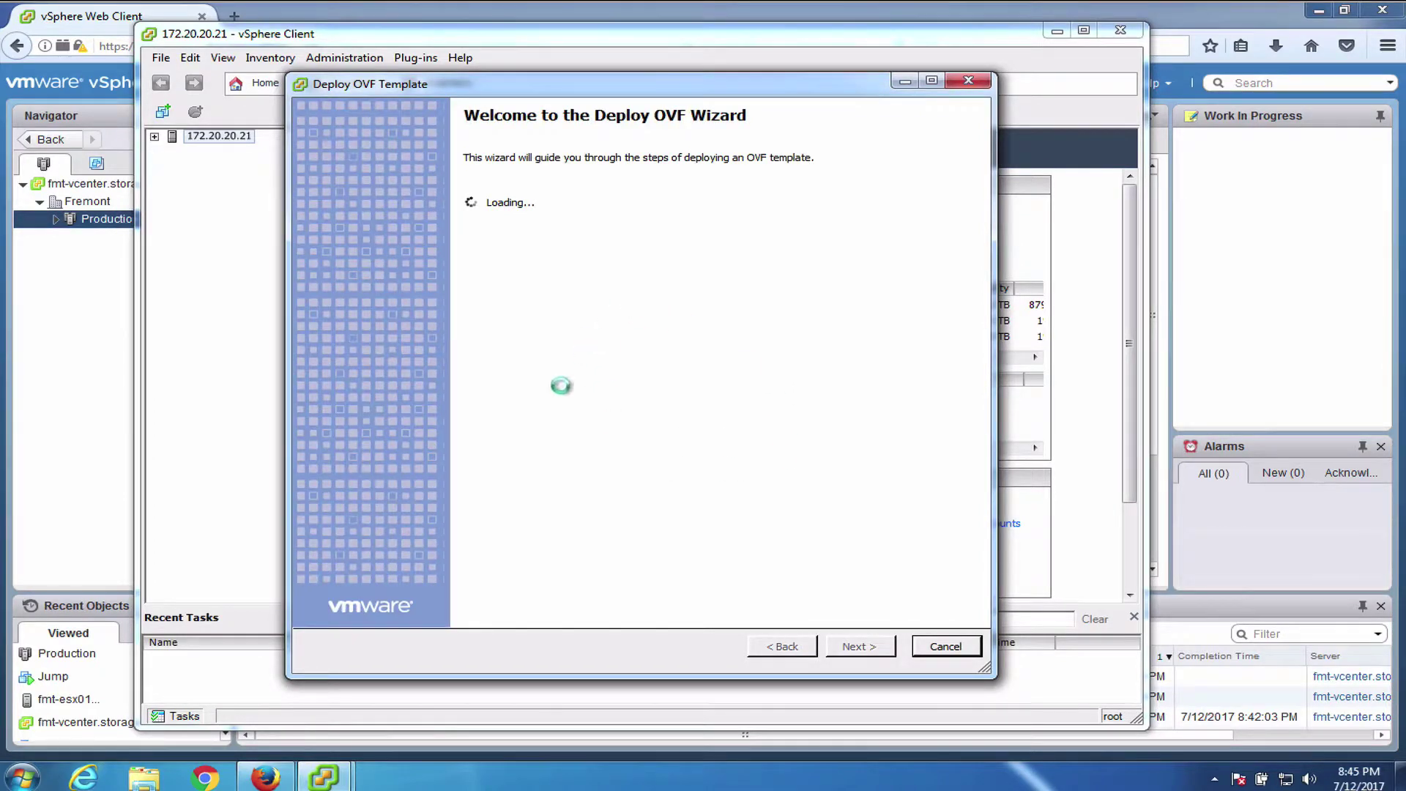
left_click(947, 647)
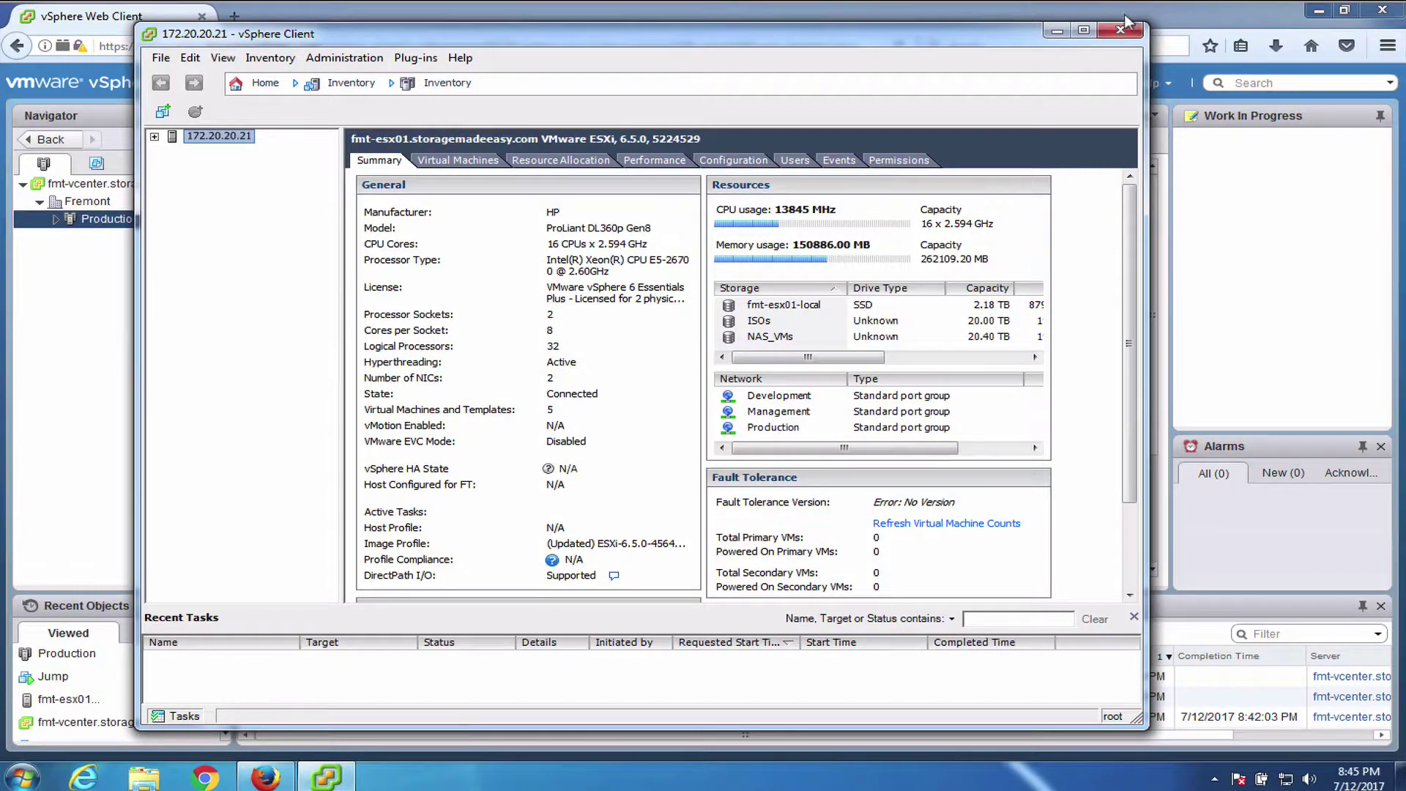
left_click(1123, 28)
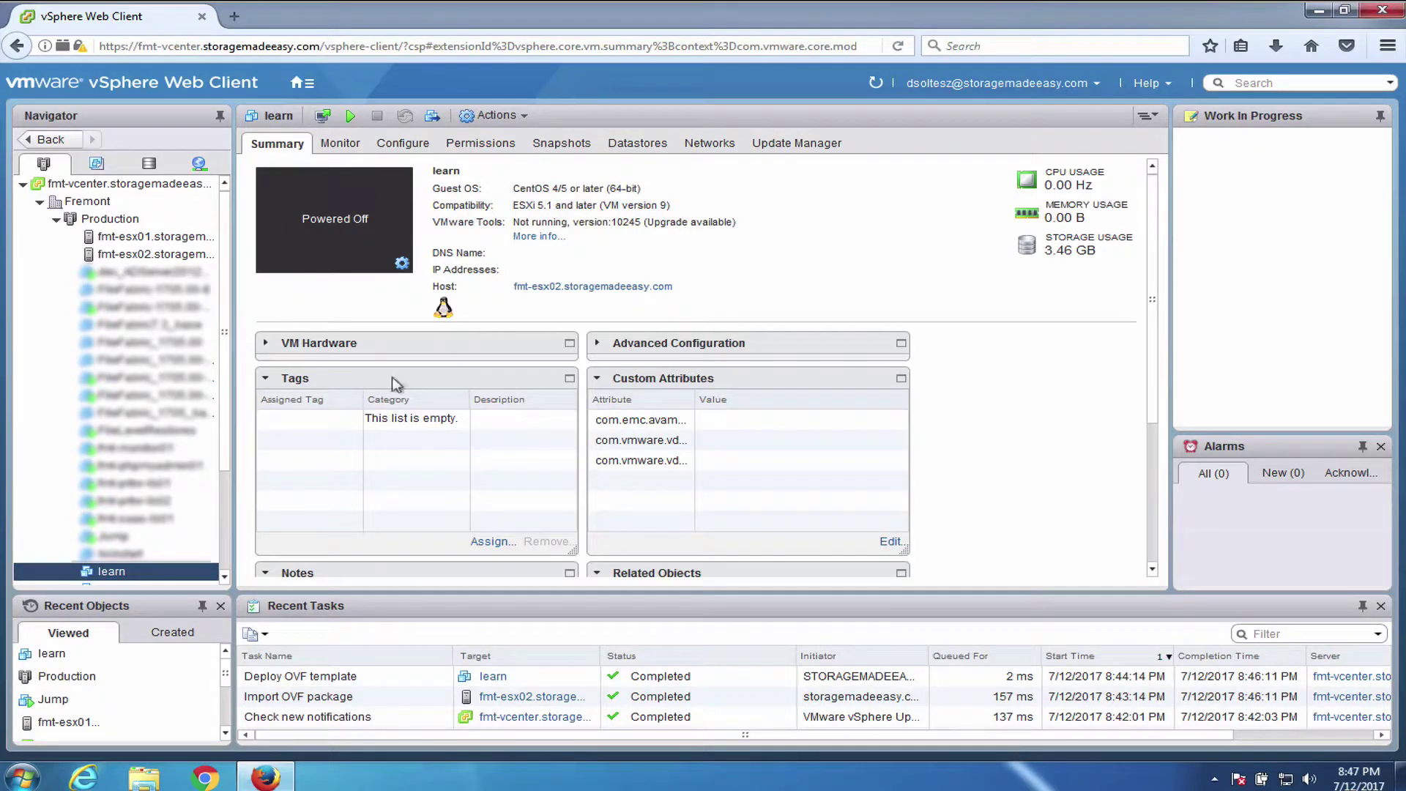
Edit the learn virtual machine's VMware Tools options to synchronize guest time with the host, and save the settings.
right_click(157, 575)
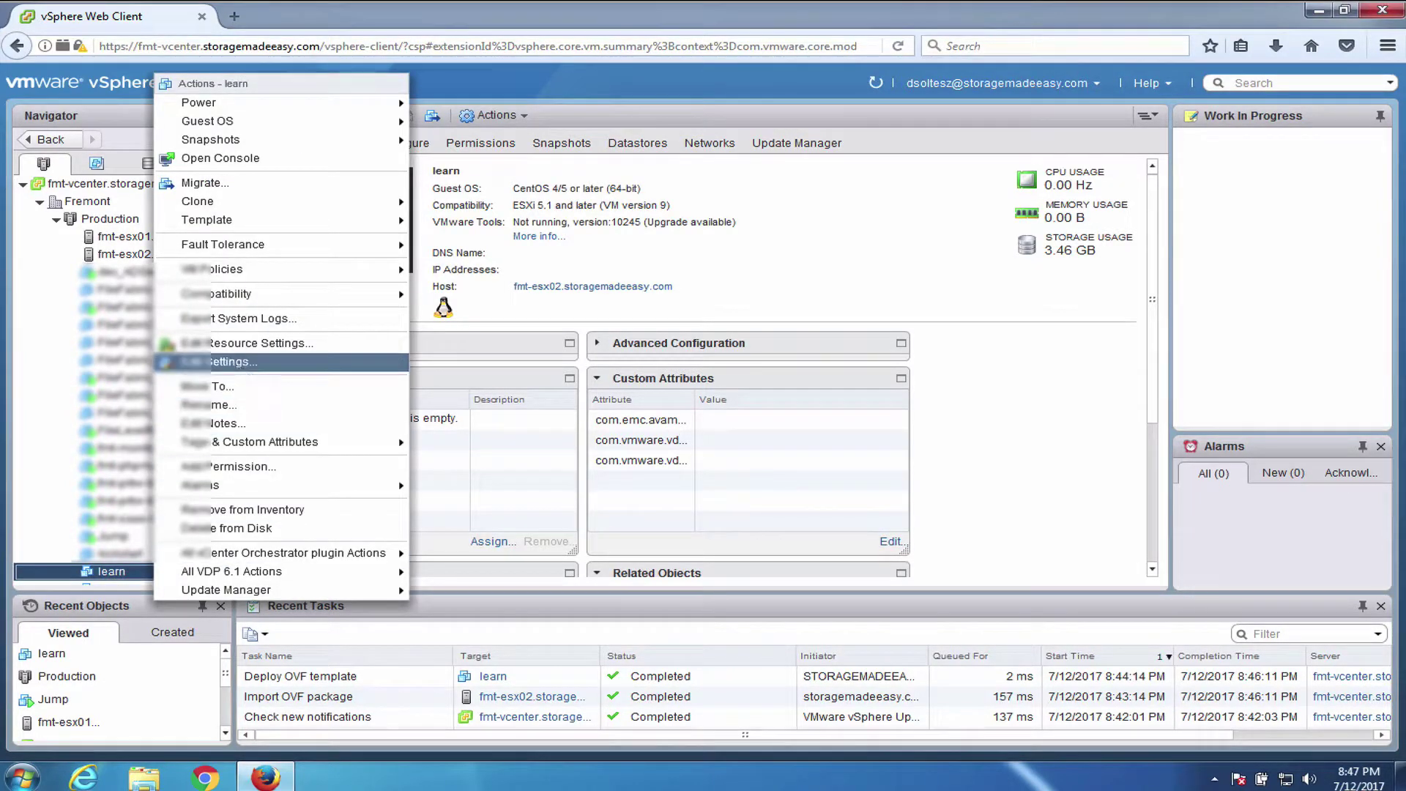
left_click(242, 363)
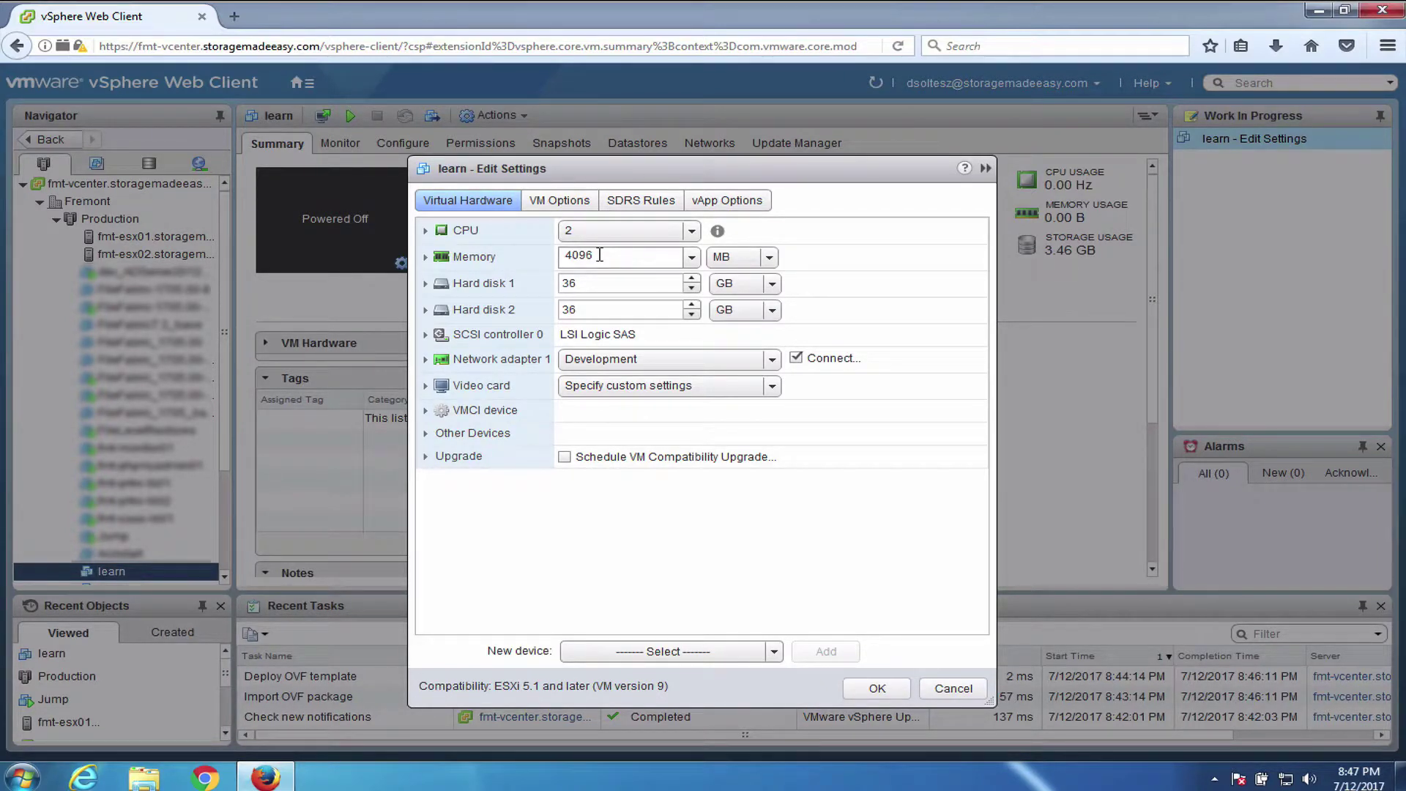
mouse_move(596, 309)
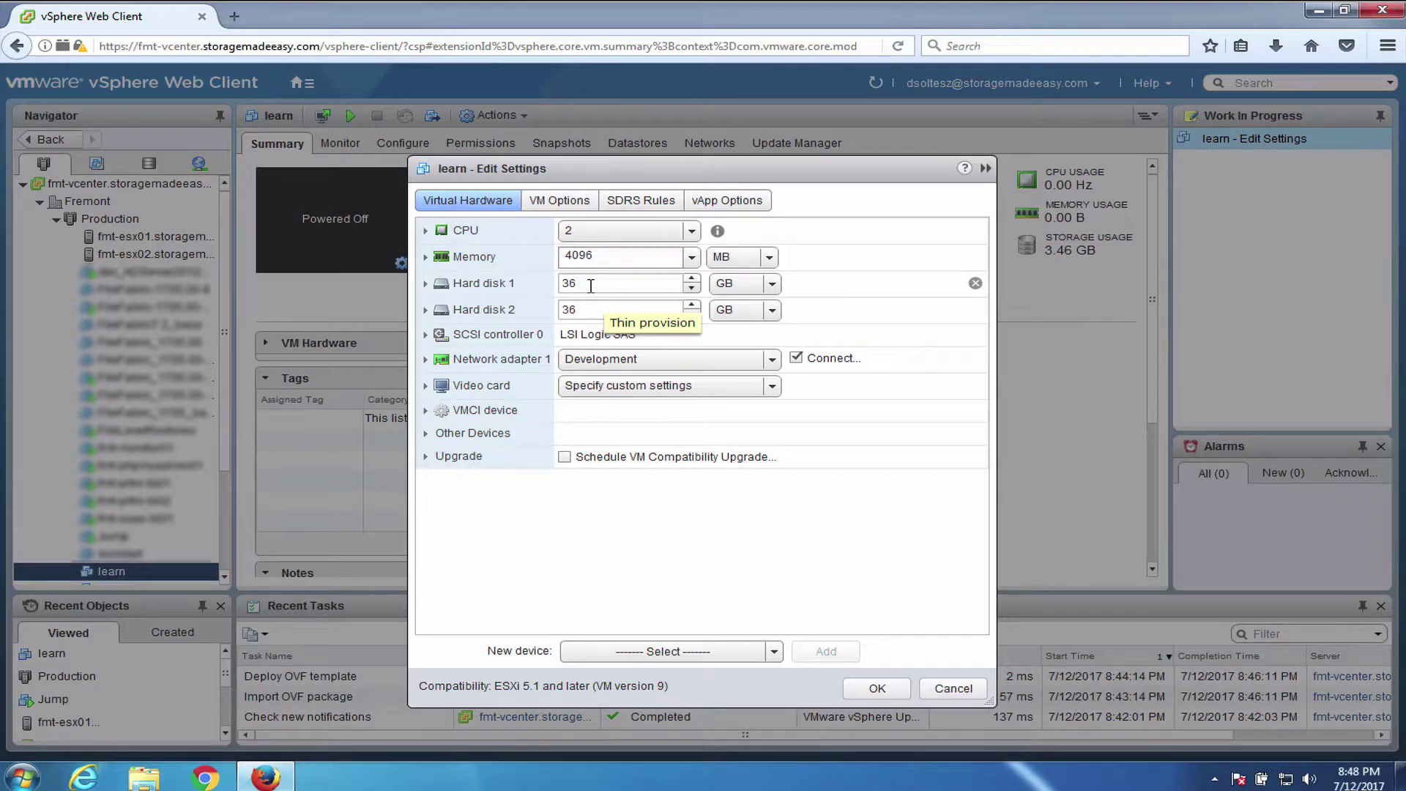
left_click(553, 203)
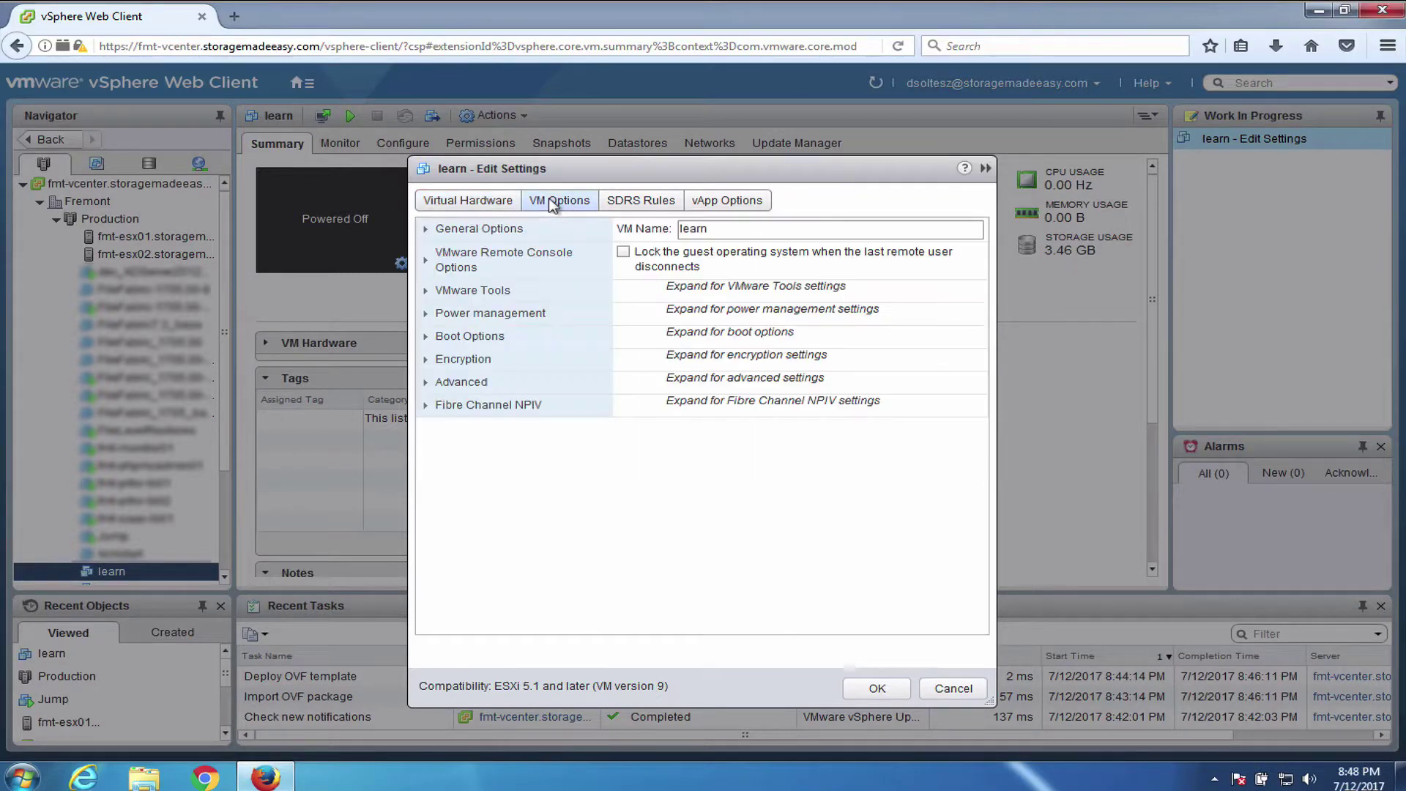
left_click(426, 293)
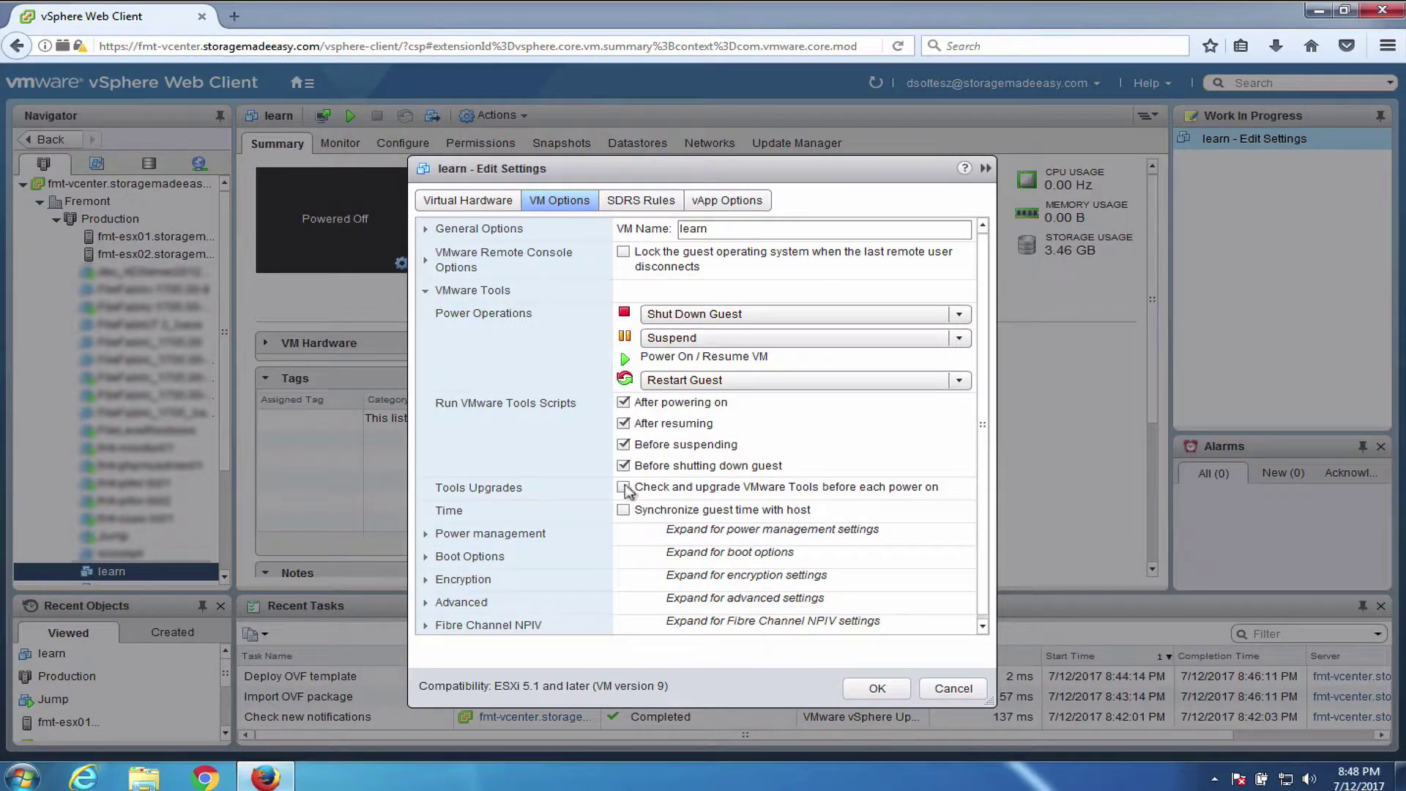
left_click(623, 510)
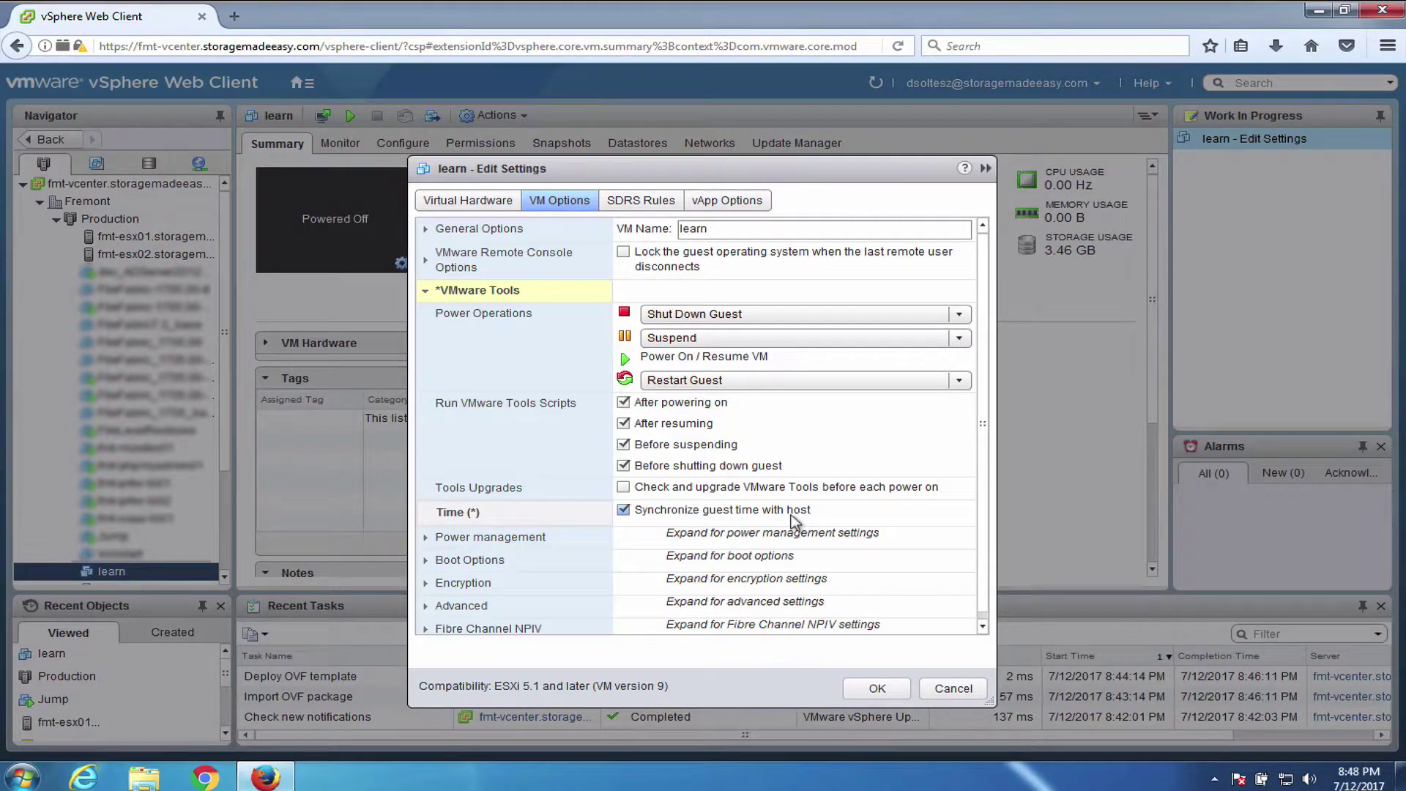
left_click(869, 688)
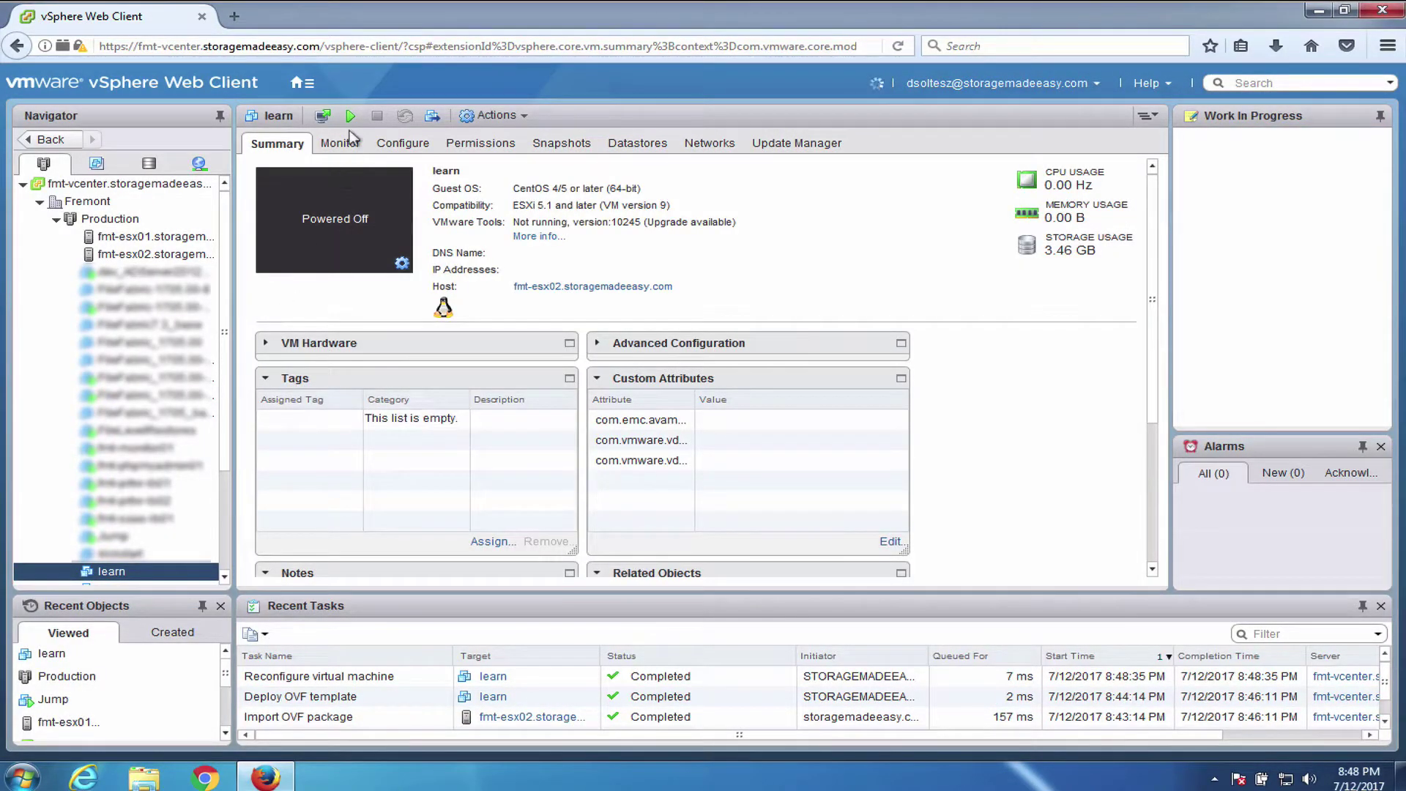
Power on the learn virtual machine and launch its remote console, moving the console window up to show it fully.
left_click(351, 117)
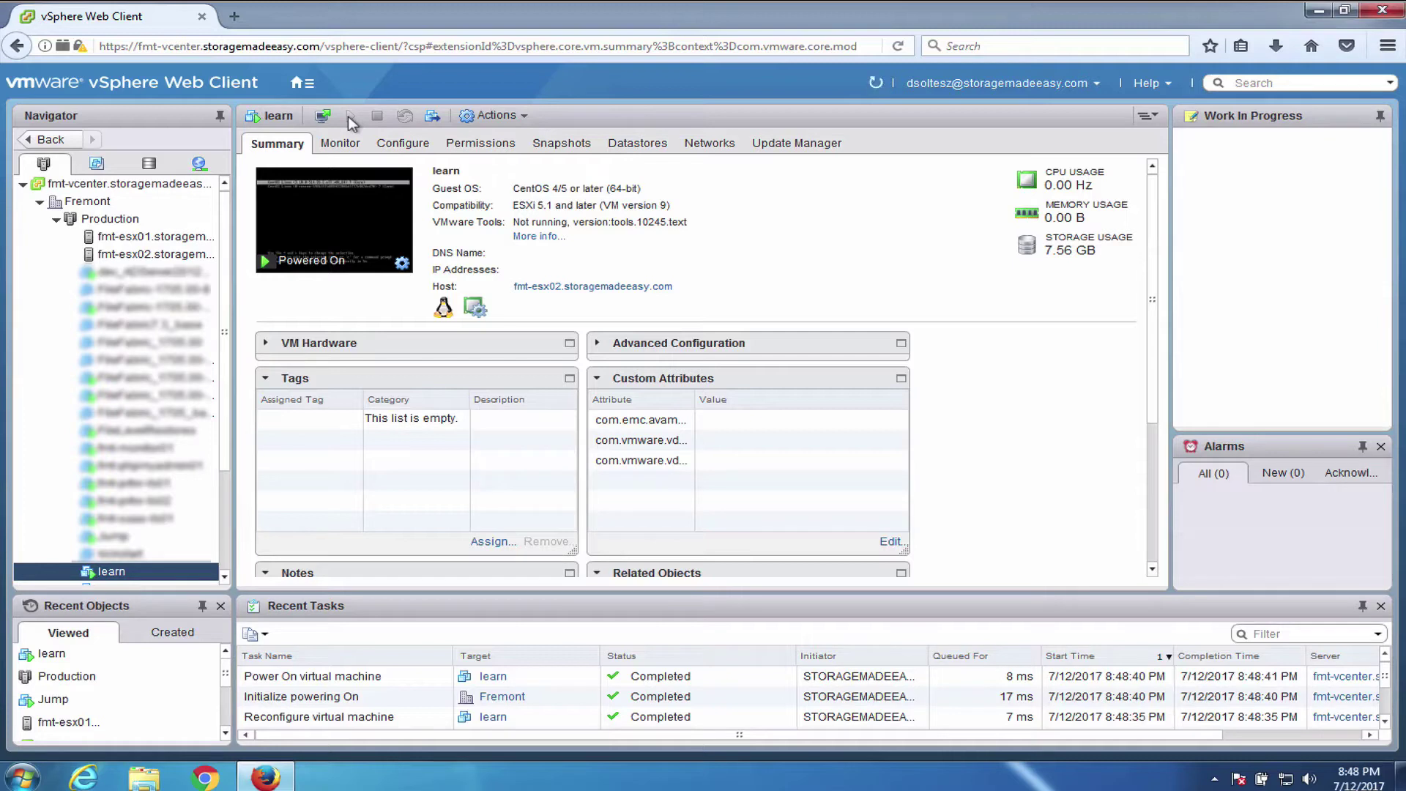
left_click(403, 265)
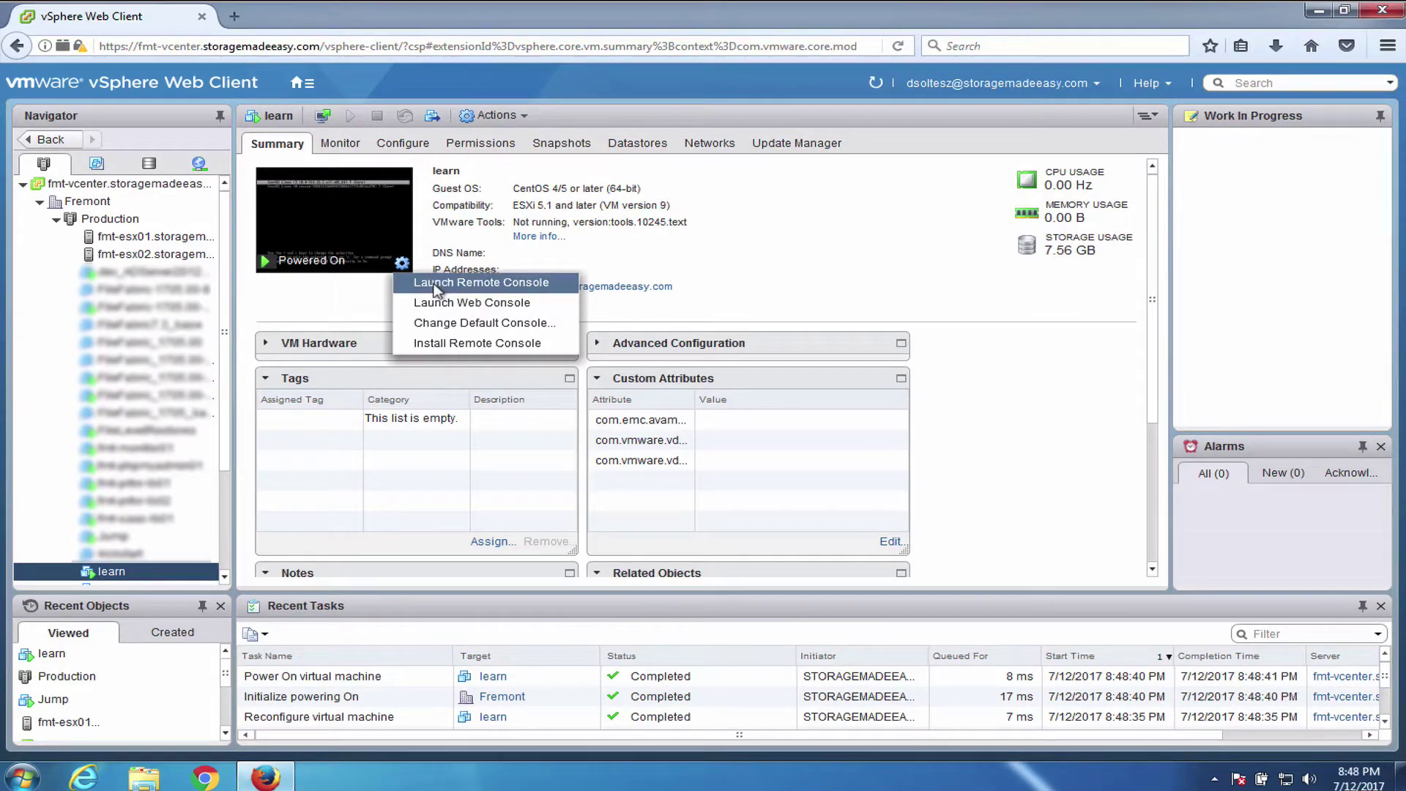
left_click(443, 285)
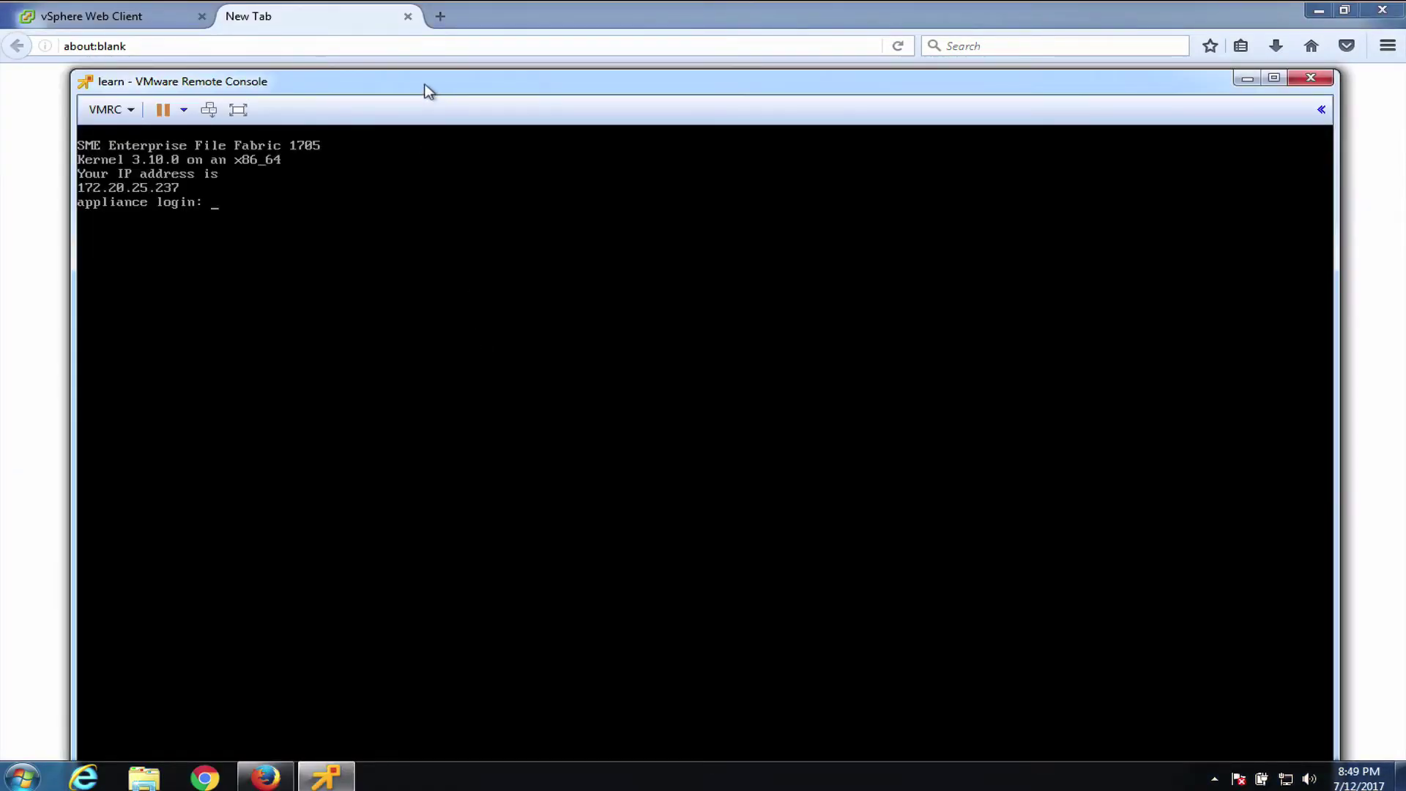
left_click_drag(425, 89, 425, 41)
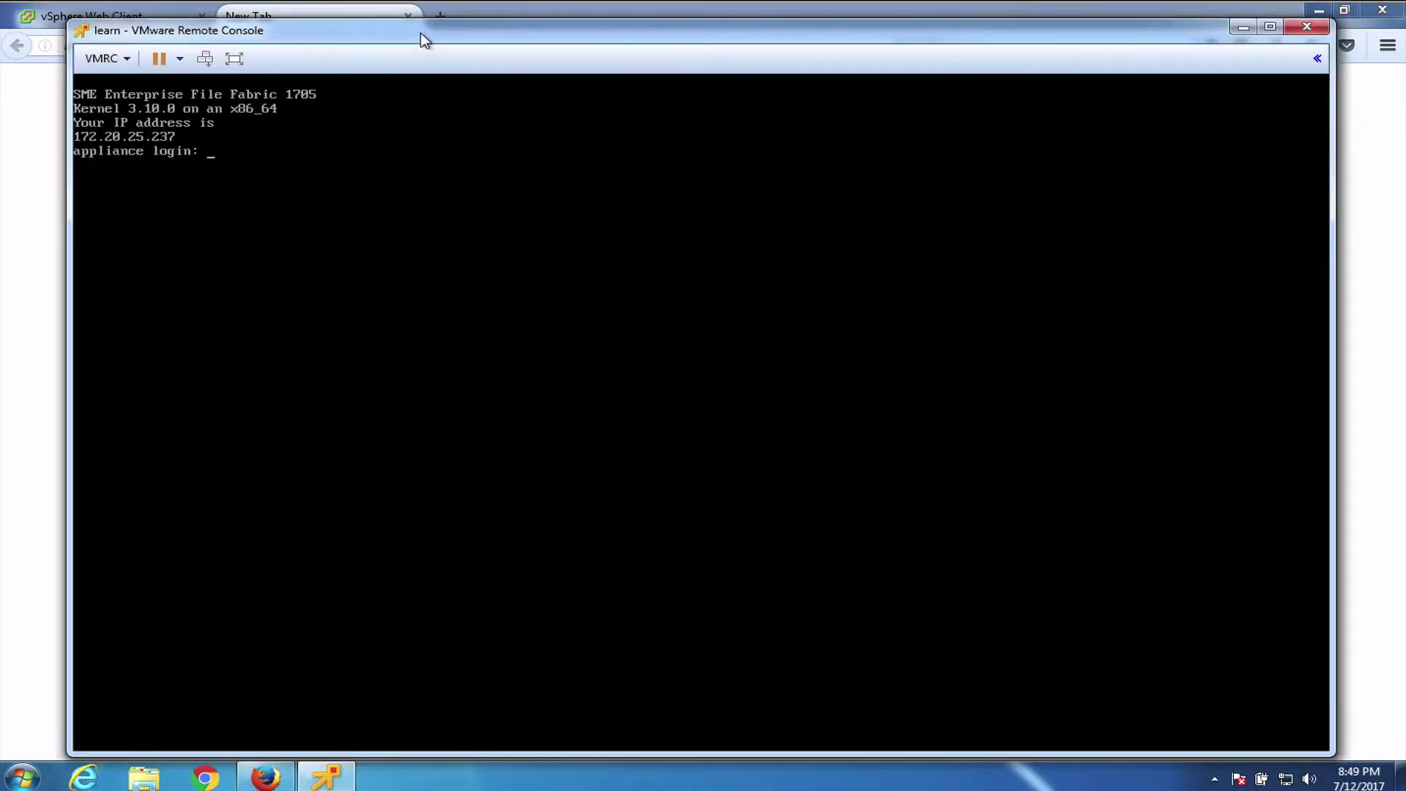